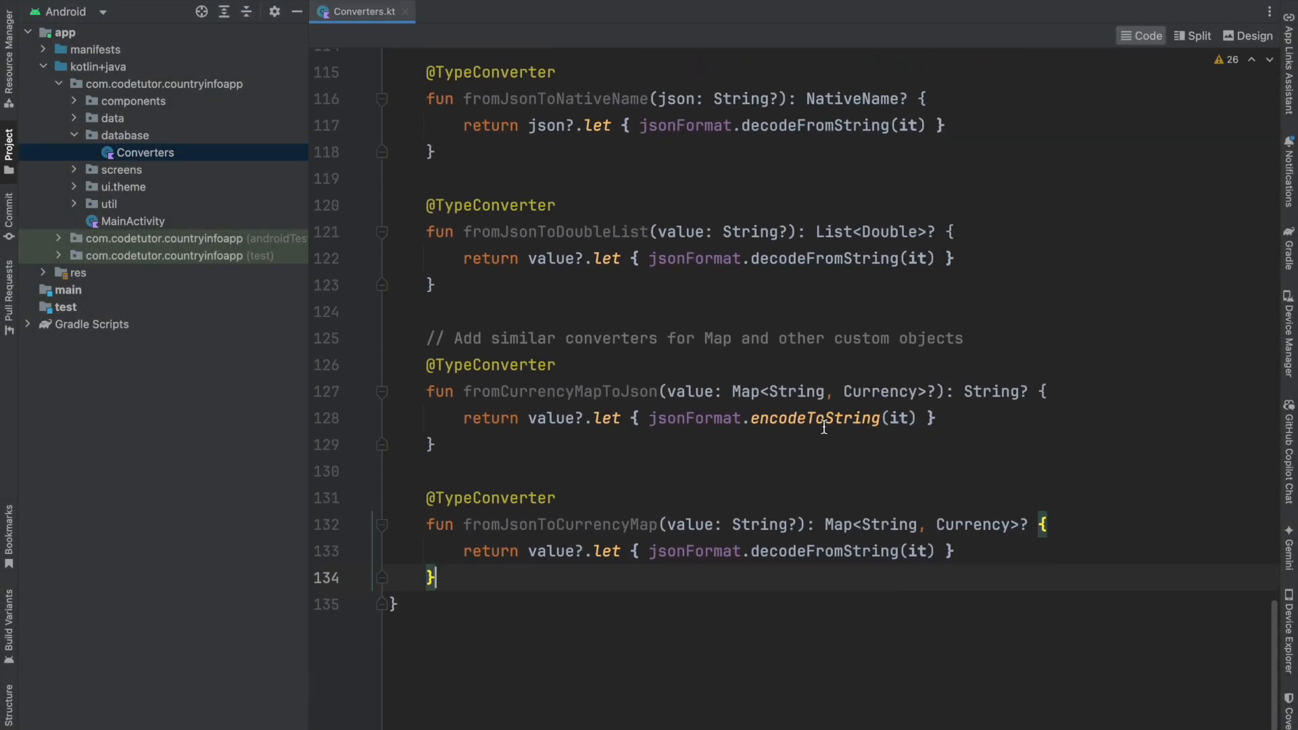
{"action": "scroll", "coordinate": [824, 428], "scroll_direction": "up", "scroll_amount": 10}
{"action": "scroll", "coordinate": [824, 428], "scroll_direction": "up", "scroll_amount": 10}
{"action": "scroll", "coordinate": [825, 428], "scroll_direction": "up", "scroll_amount": 10}
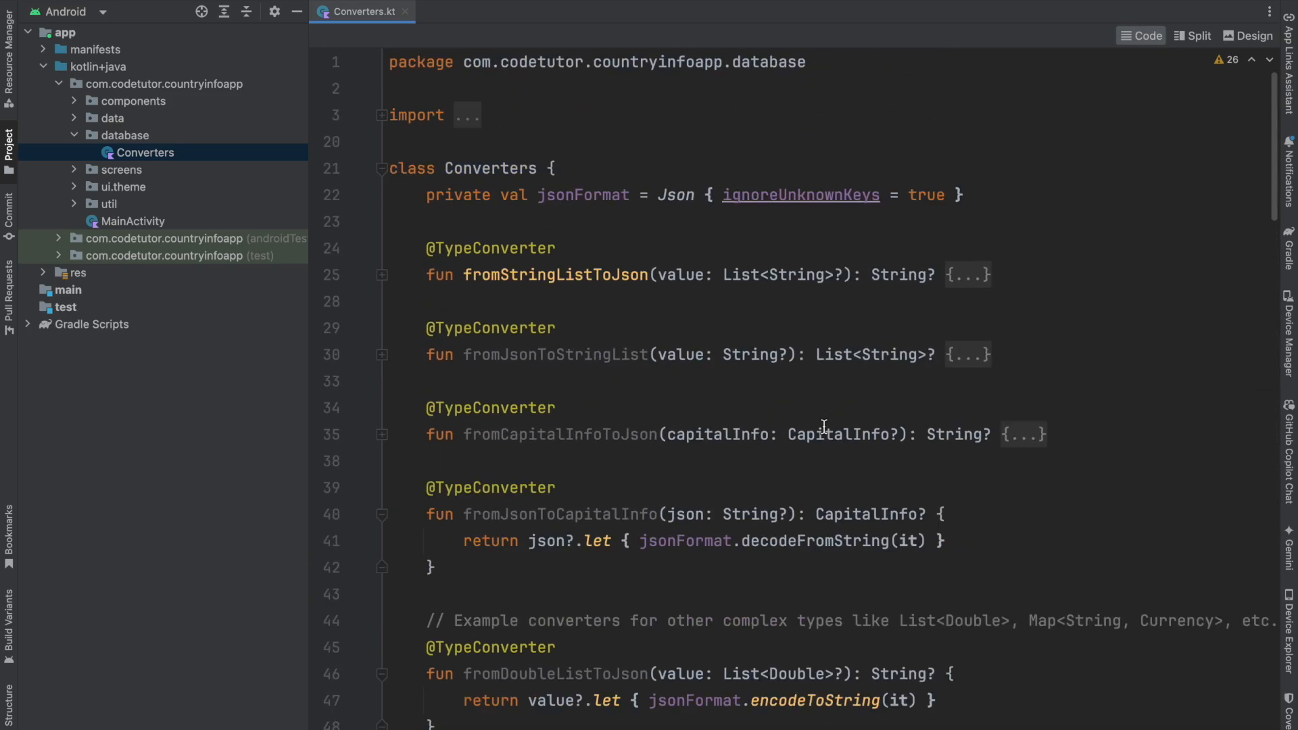
Step: Close Converters.kt and create a new Kotlin file CountryDao in the database package
{"action": "left_click", "coordinate": [125, 135]}
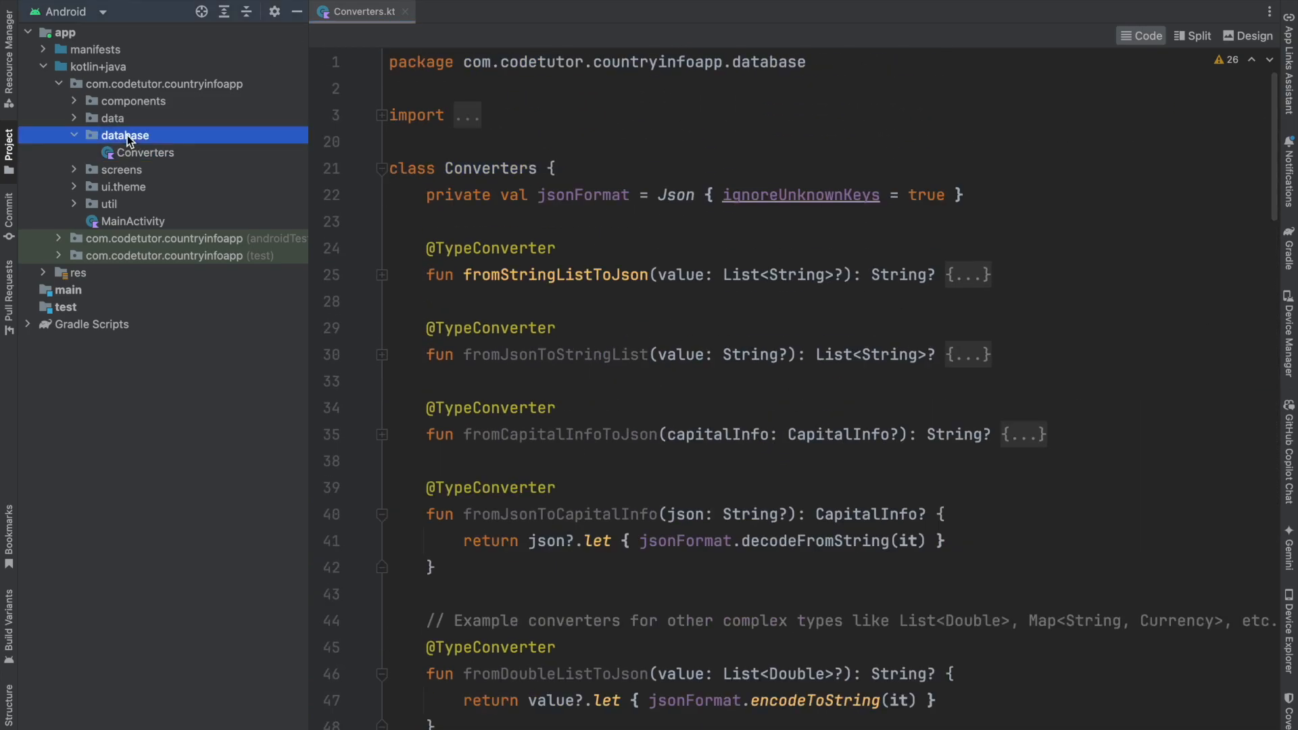
{"action": "left_click", "coordinate": [404, 10]}
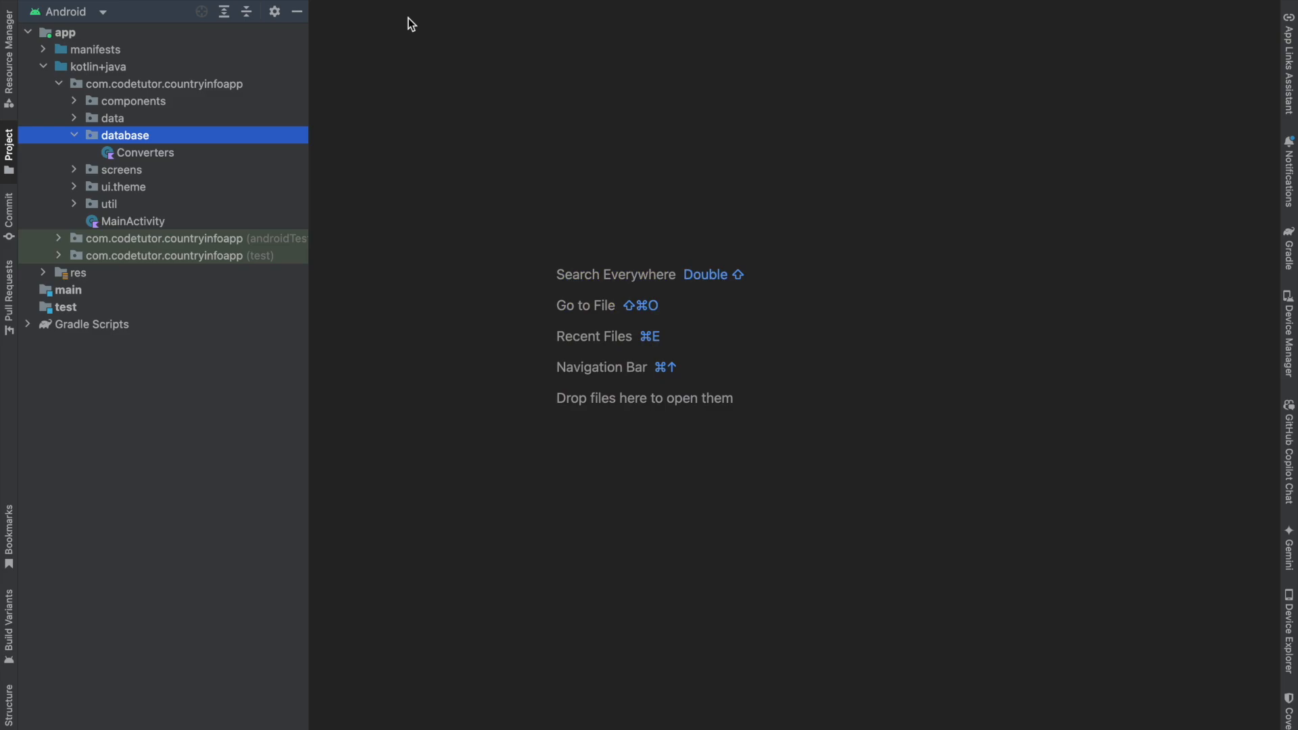
{"action": "right_click", "coordinate": [141, 135]}
{"action": "mouse_move", "coordinate": [193, 140]}
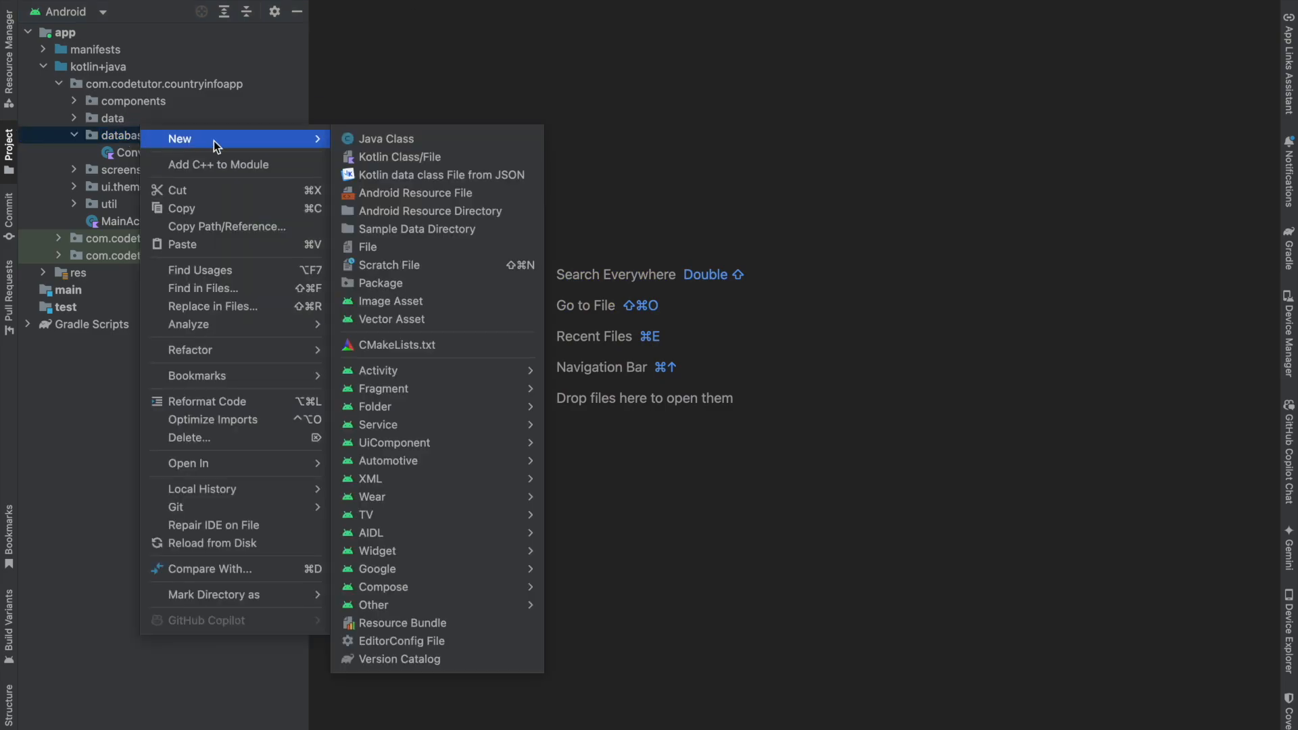
{"action": "left_click", "coordinate": [427, 169]}
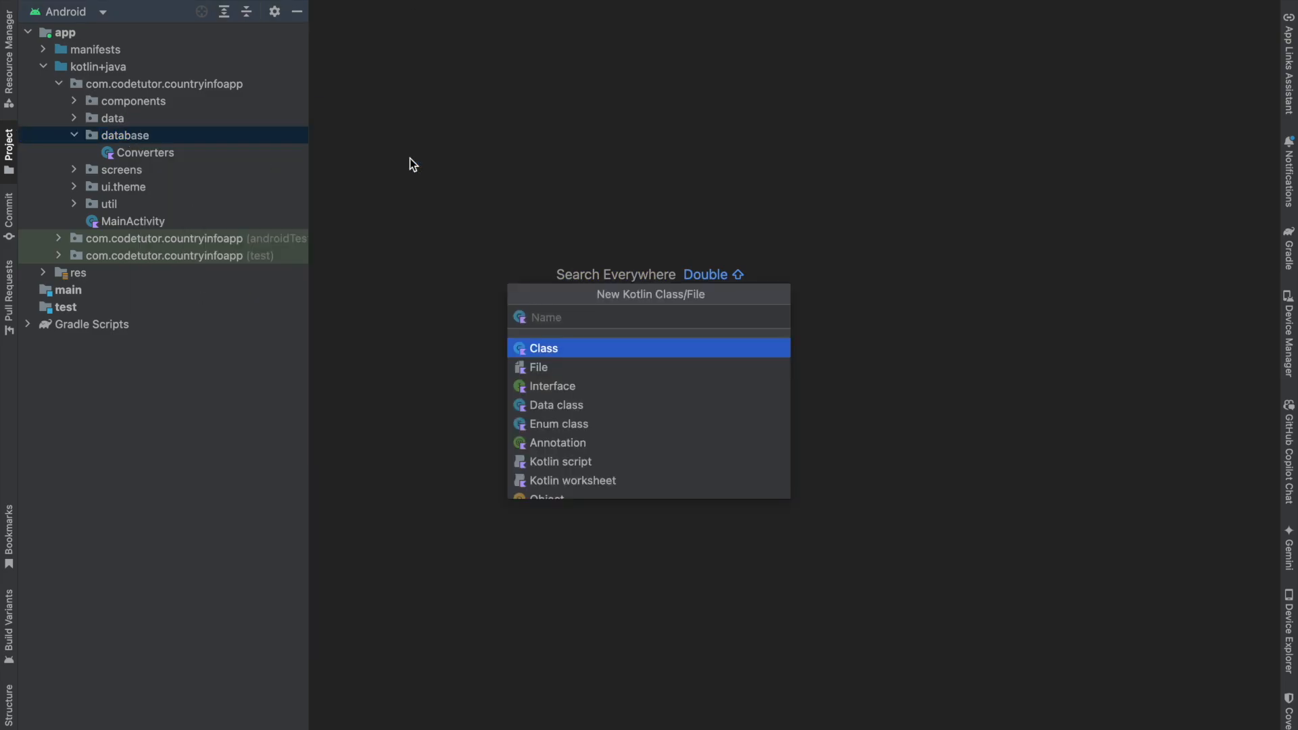
{"action": "type", "text": "CountryDao"}
{"action": "key", "text": "Return"}
{"action": "double_click", "coordinate": [102, 138]}
{"action": "type", "text": "int"}
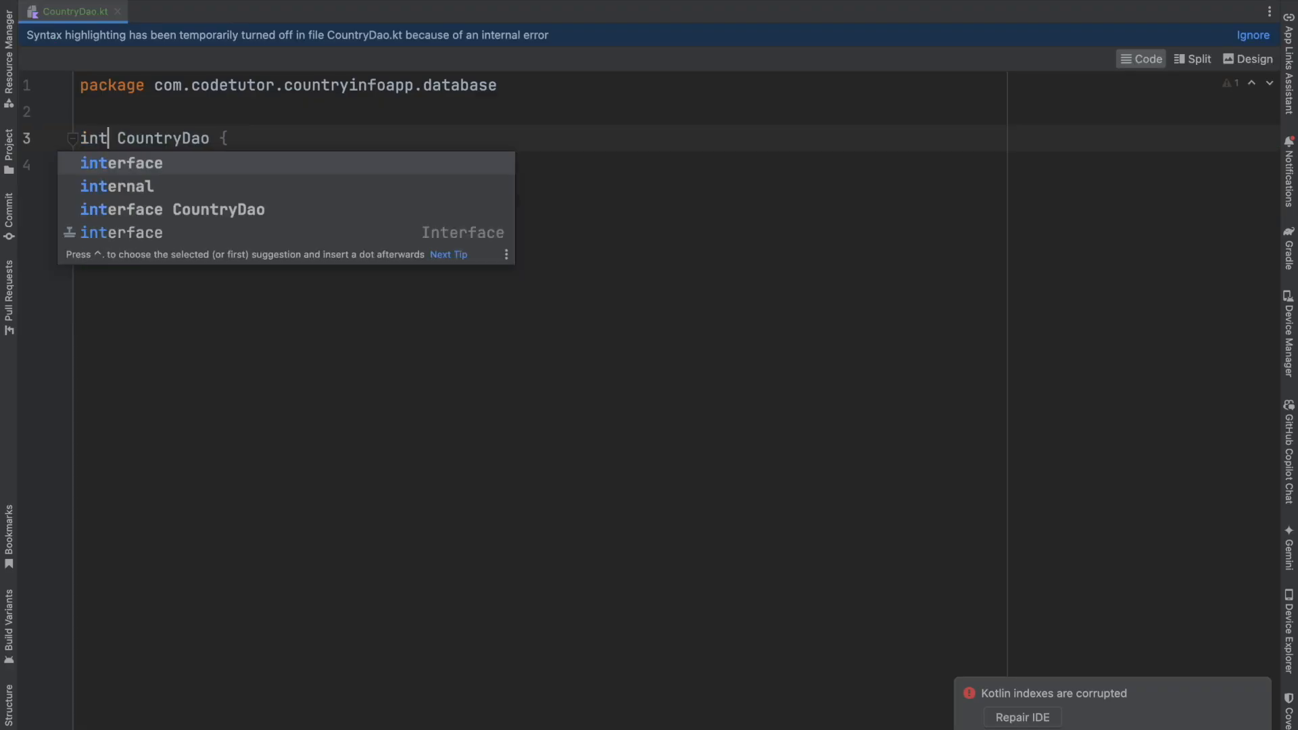
{"action": "key", "text": "Tab"}
{"action": "left_click", "coordinate": [84, 114]}
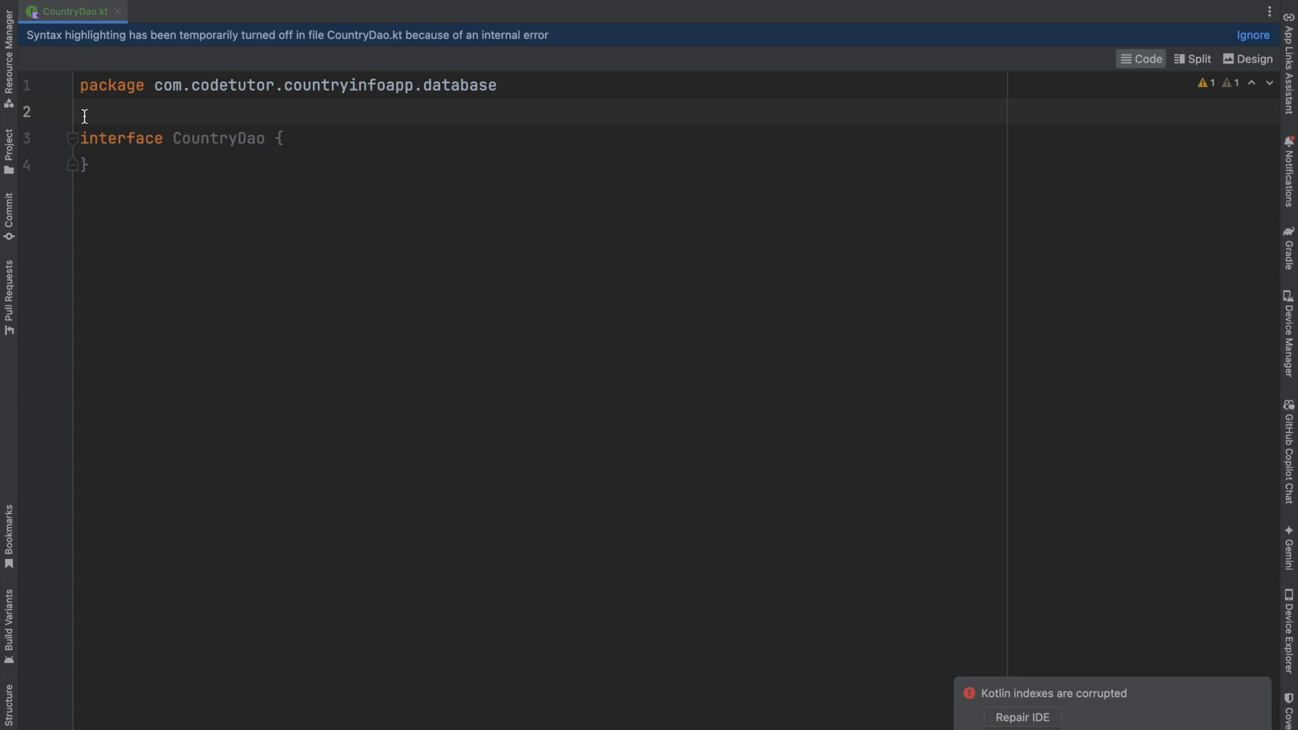
{"action": "key", "text": "Return"}
{"action": "type", "text": "@Dao"}
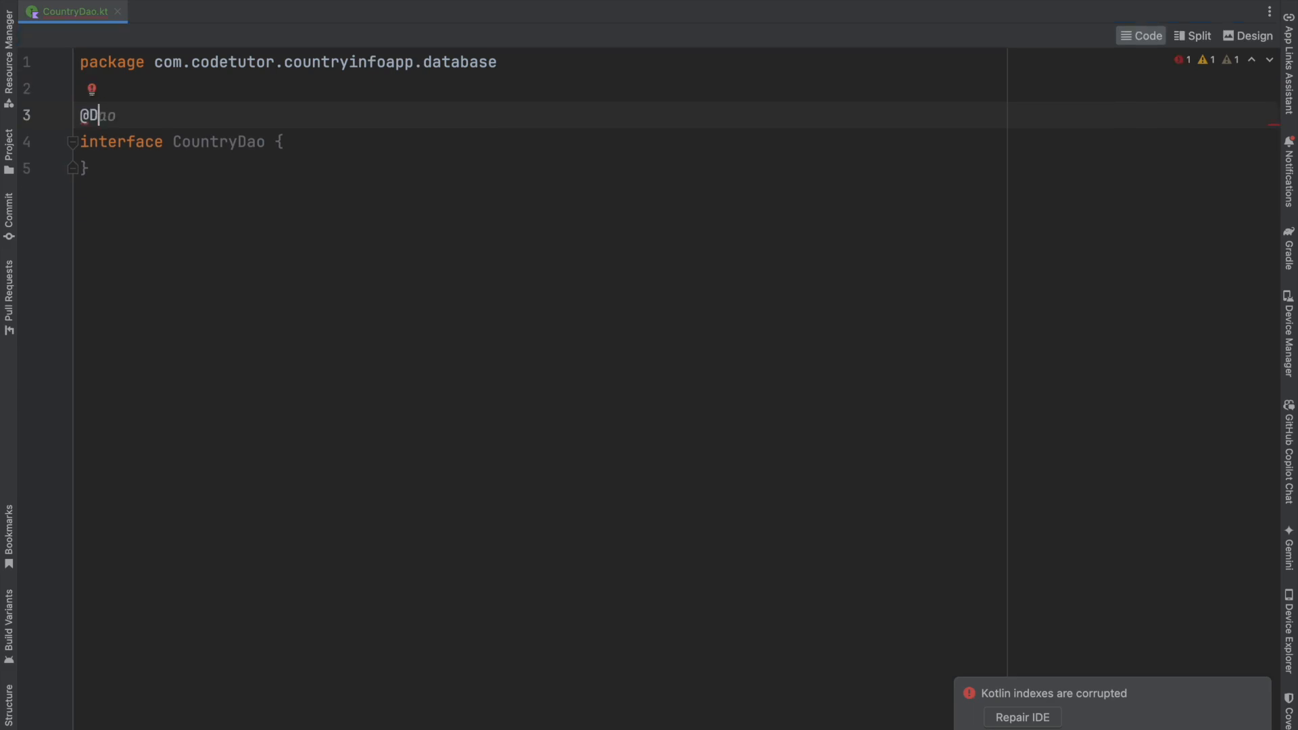
{"action": "mouse_move", "coordinate": [103, 115]}
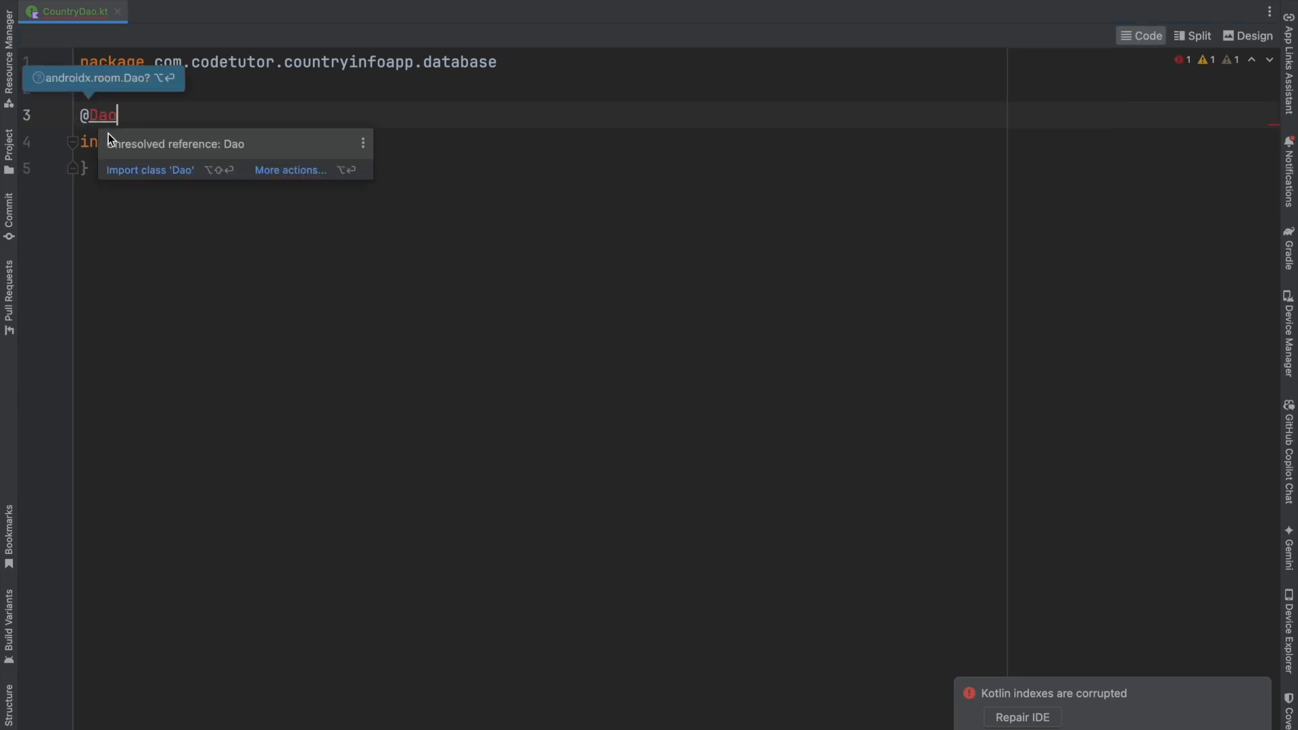
{"action": "left_click", "coordinate": [132, 170]}
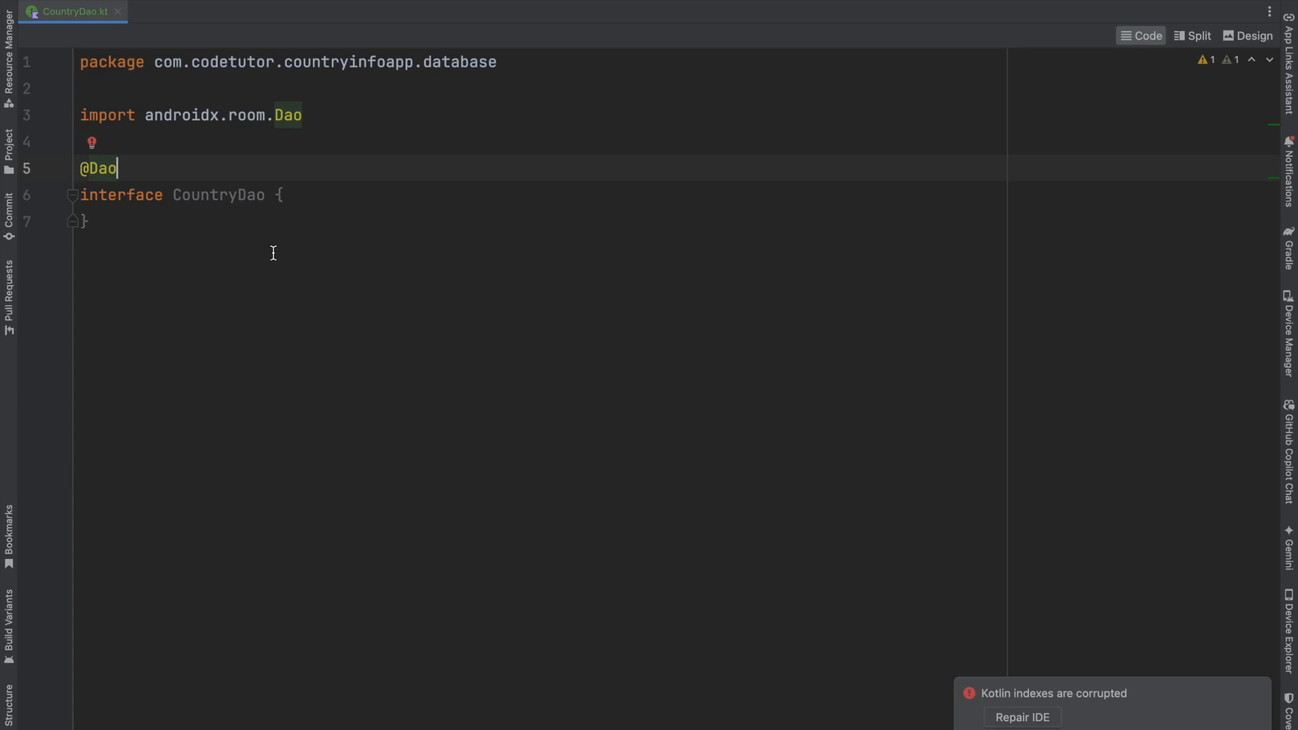
Step: Add queries, select, insert, delete and update comment placeholders inside the interface body
{"action": "left_click", "coordinate": [298, 202]}
{"action": "key", "text": "Return"}
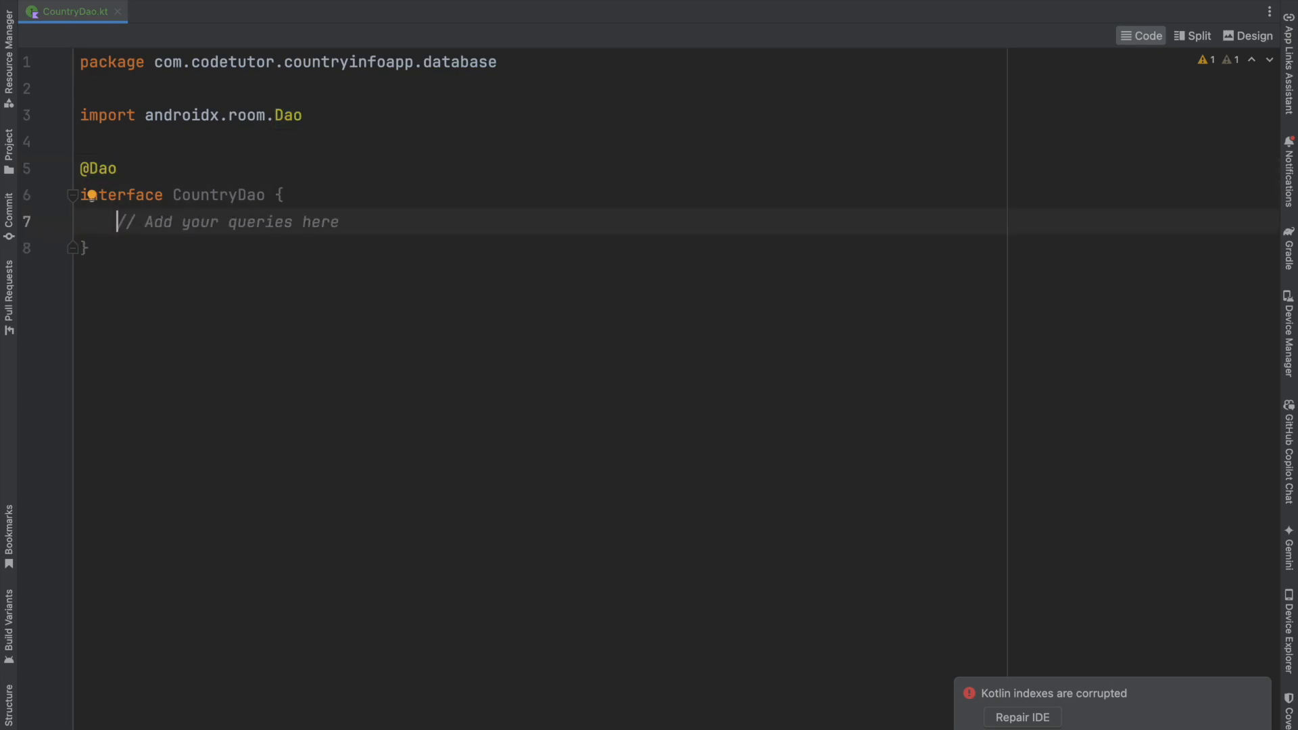
{"action": "key", "text": "Tab"}
{"action": "key", "text": "Return"}
{"action": "key", "text": "Return"}
{"action": "type", "text": "//selc"}
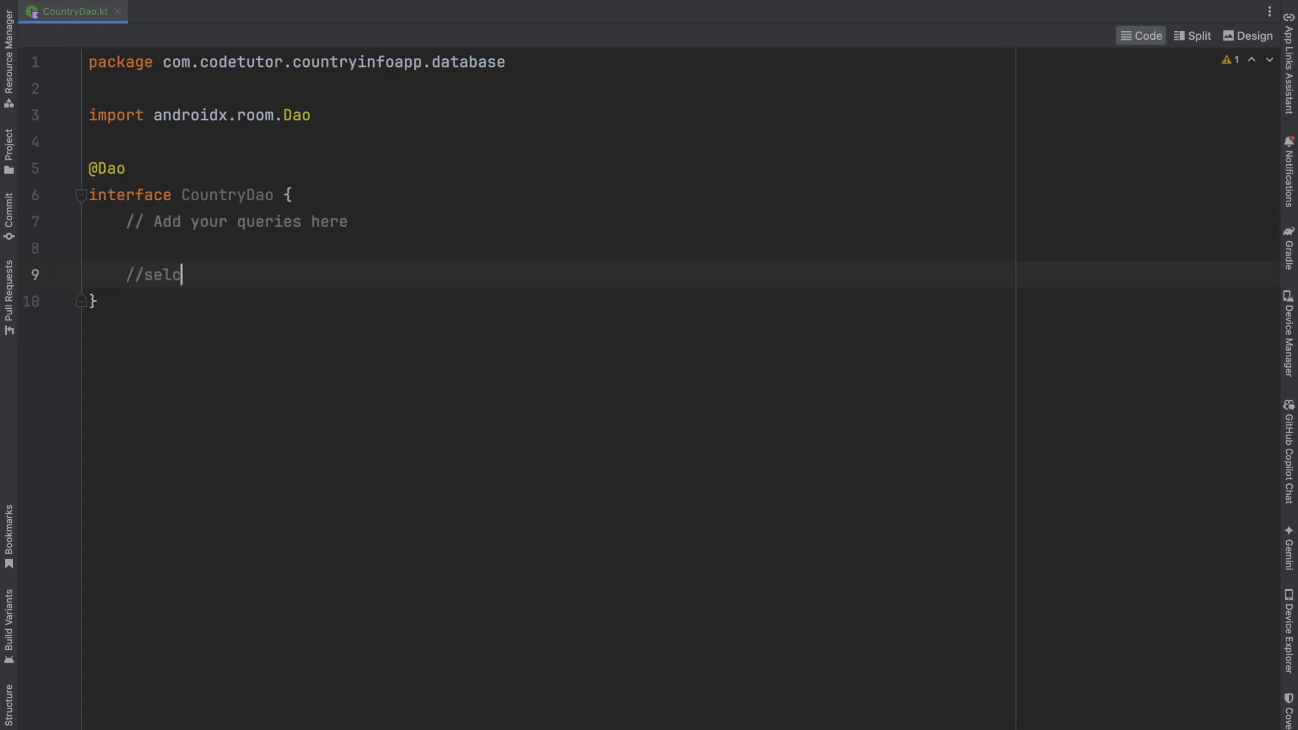
{"action": "key", "text": "BackSpace"}
{"action": "type", "text": "ect"}
{"action": "key", "text": "Return"}
{"action": "key", "text": "Return"}
{"action": "type", "text": "//insert"}
{"action": "key", "text": "Return"}
{"action": "key", "text": "Return"}
{"action": "type", "text": "//delete"}
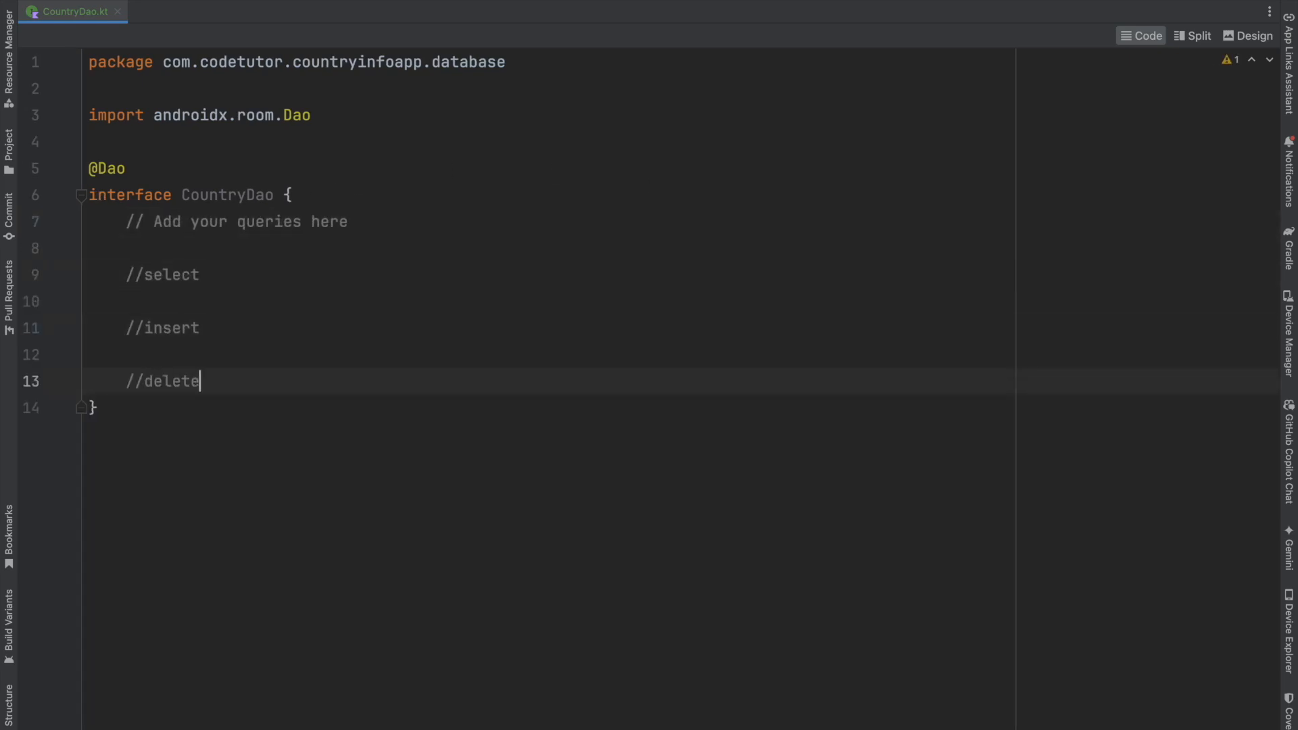
{"action": "key", "text": "Return"}
{"action": "key", "text": "Return"}
{"action": "type", "text": "//update"}
{"action": "left_click", "coordinate": [214, 275]}
{"action": "key", "text": "Return"}
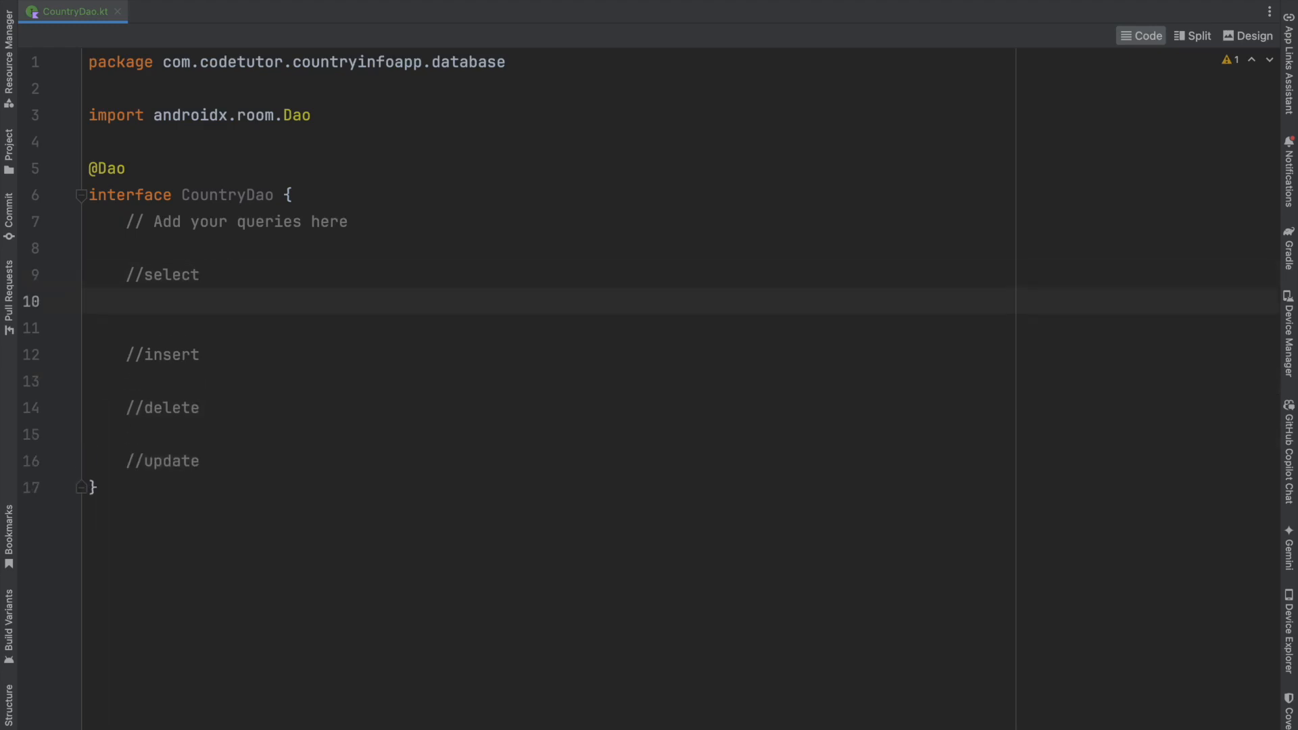
{"action": "type", "text": "sus"}
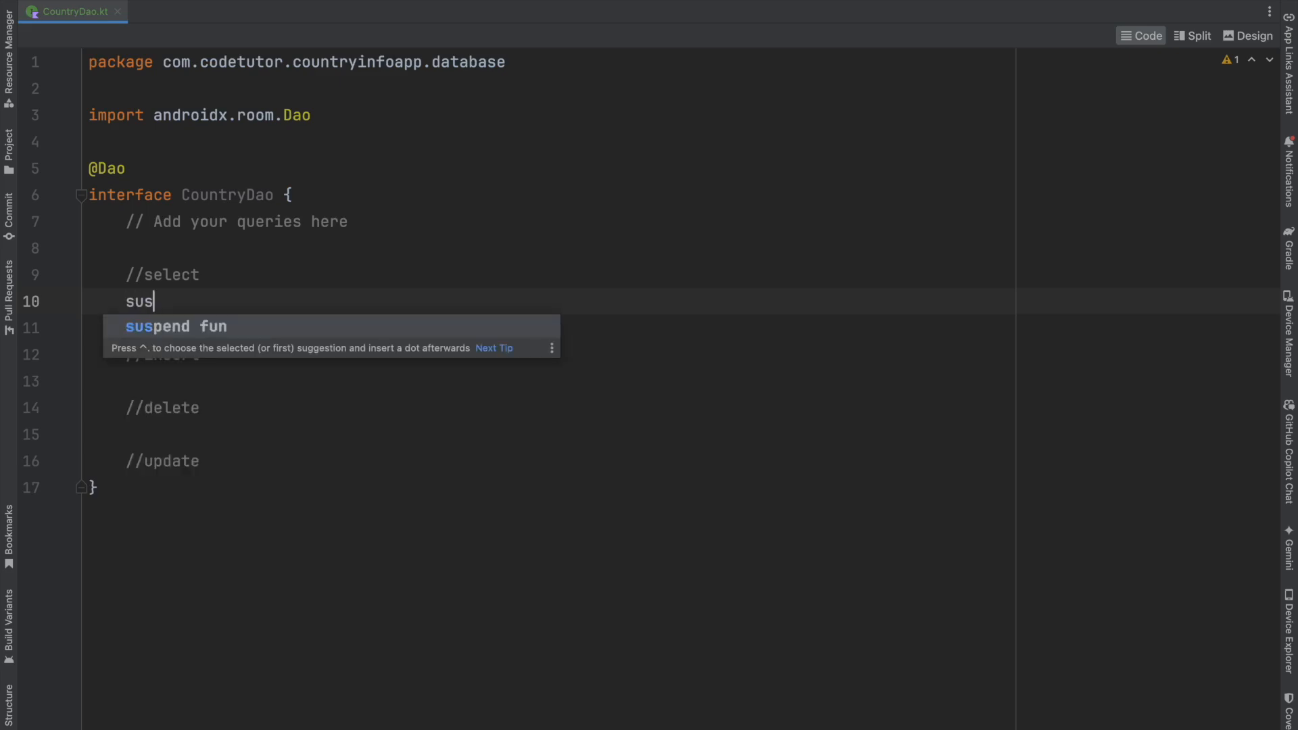
{"action": "key", "text": "Tab"}
{"action": "type", "text": "get"}
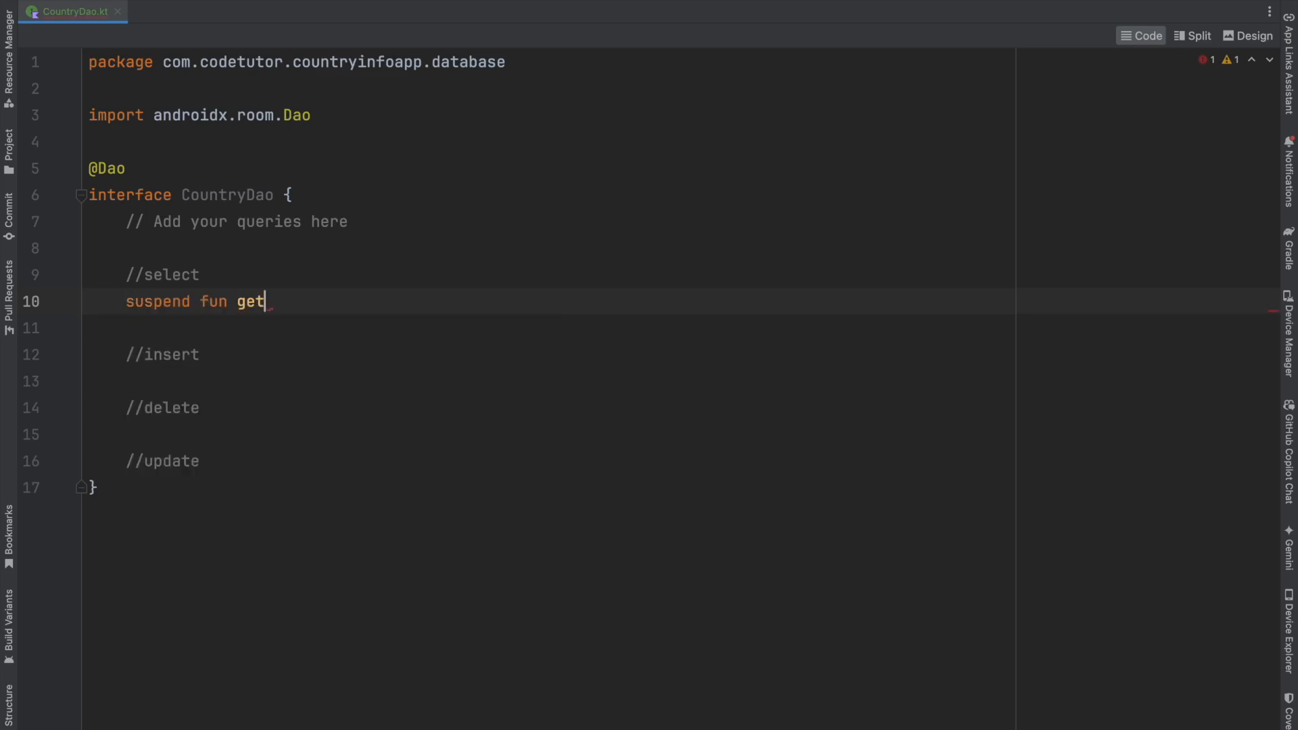
{"action": "type", "text": "AllCountries()): List"}
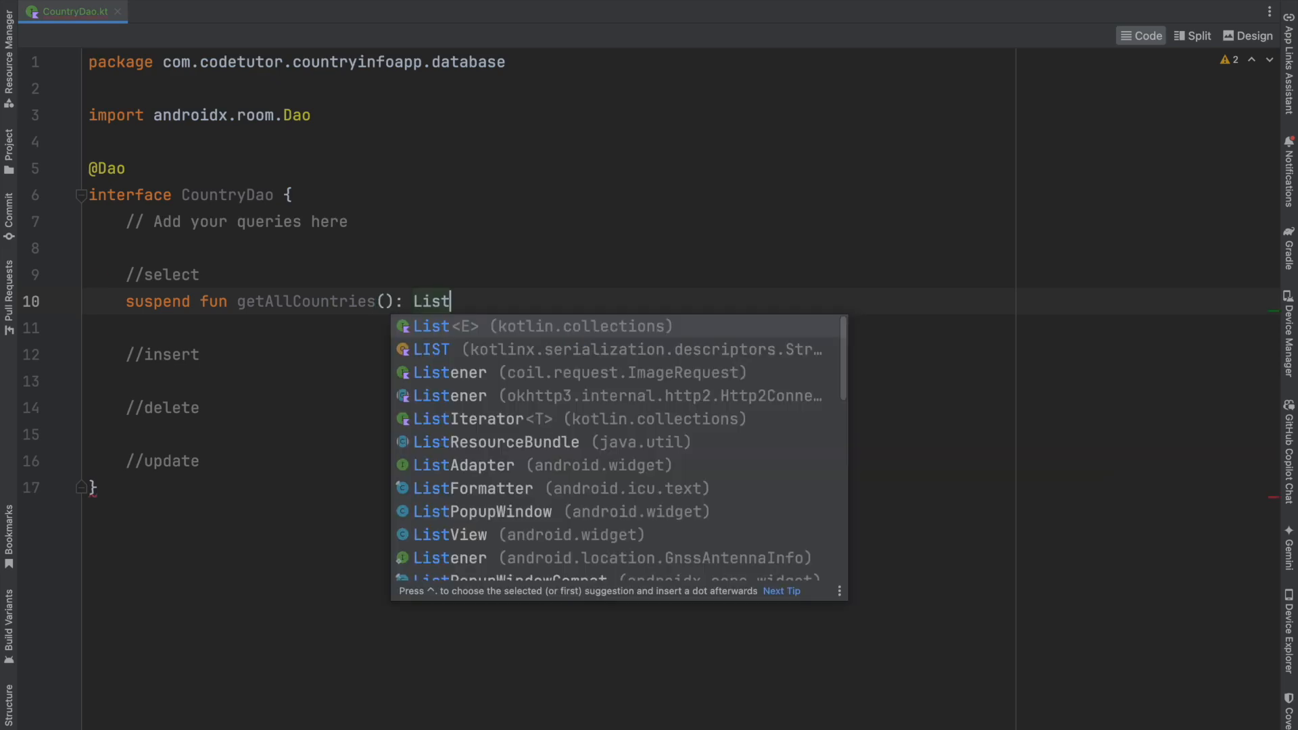
{"action": "type", "text": "<Country>"}
{"action": "key", "text": "Up"}
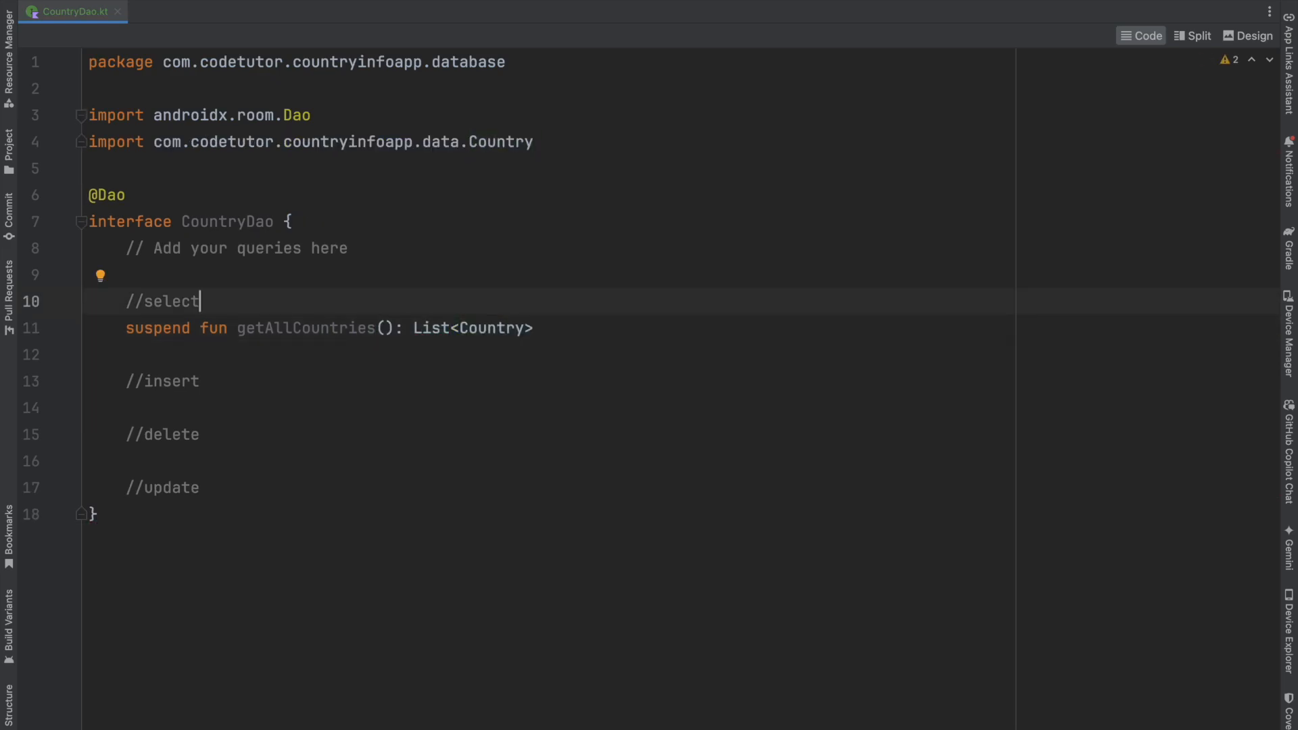
{"action": "key", "text": "Return"}
{"action": "type", "text": "@Q"}
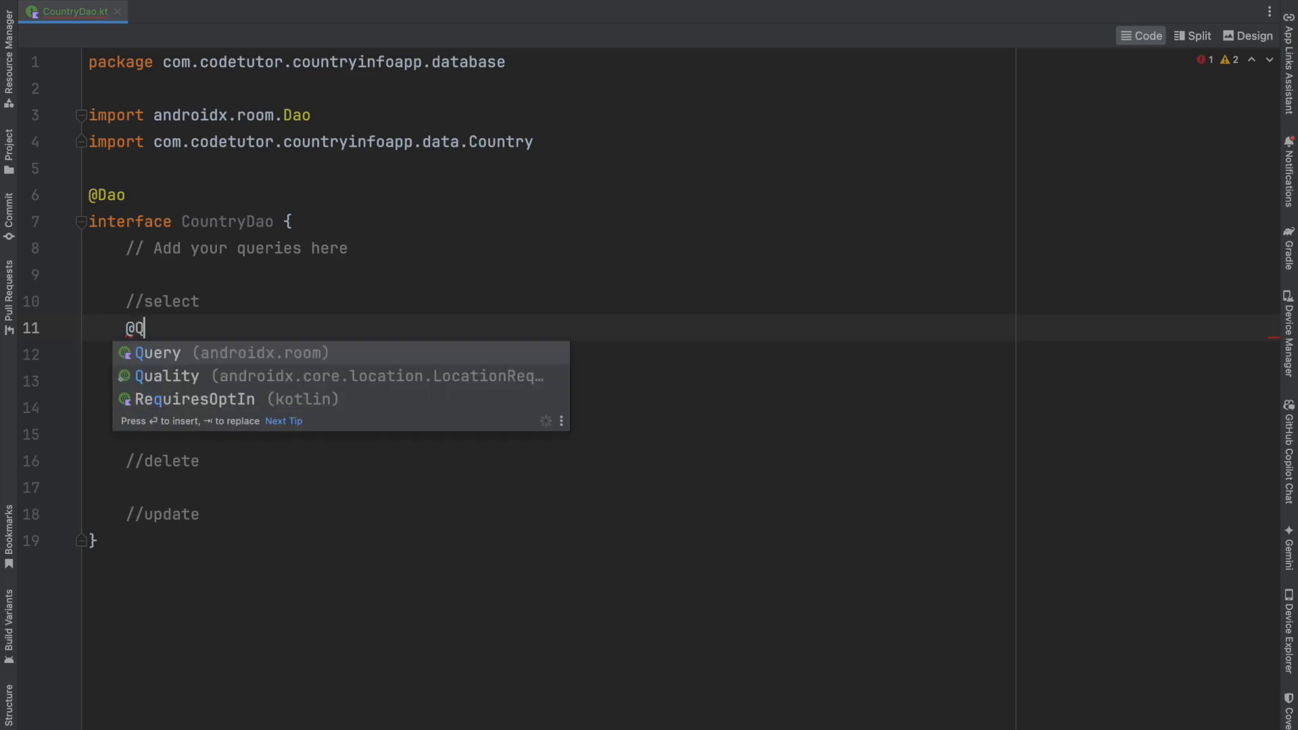
{"action": "key", "text": "Return"}
{"action": "type", "text": "("}
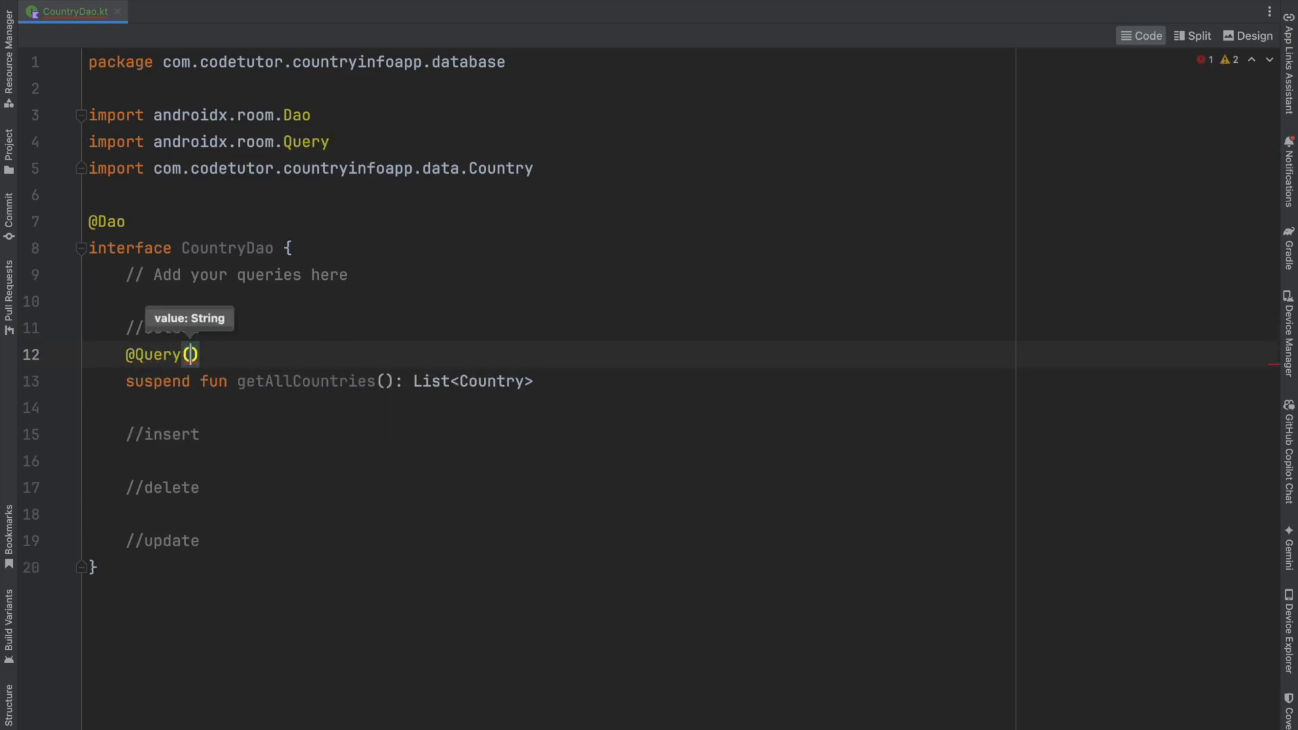
{"action": "type", "text": "\""}
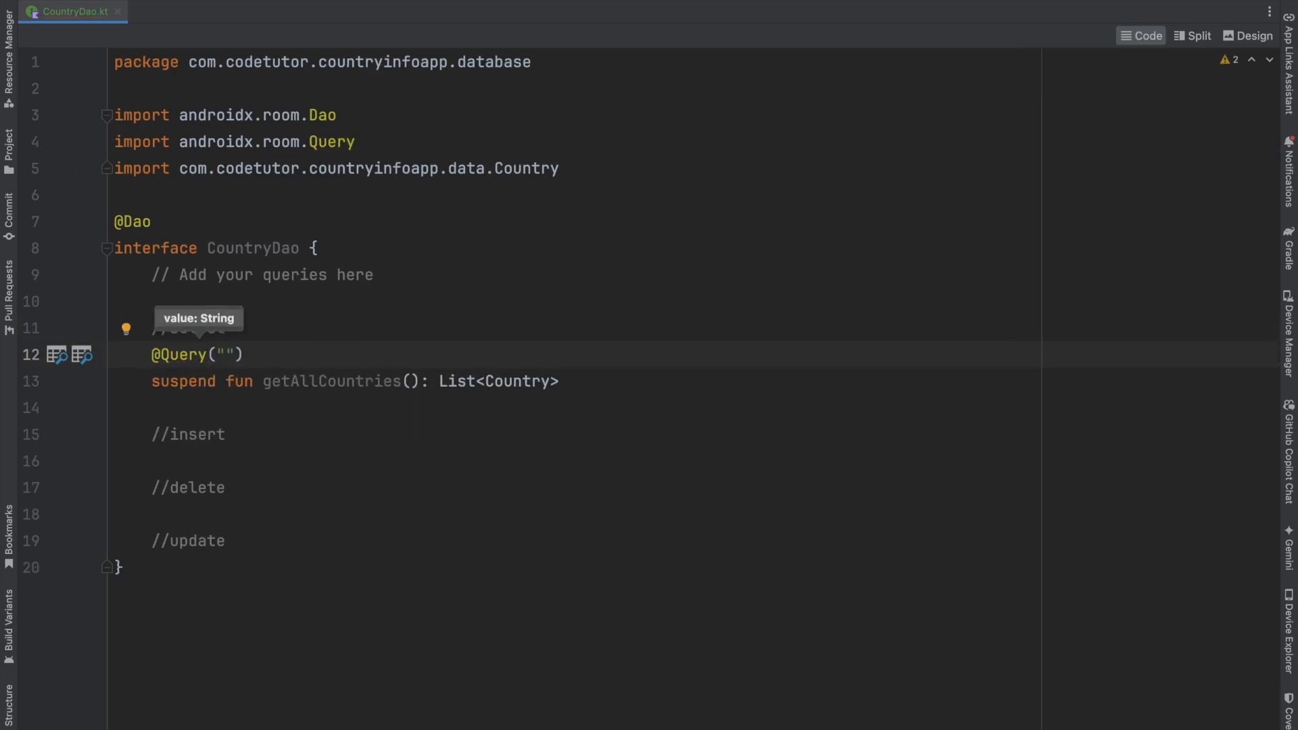
{"action": "type", "text": "SELECT * "}
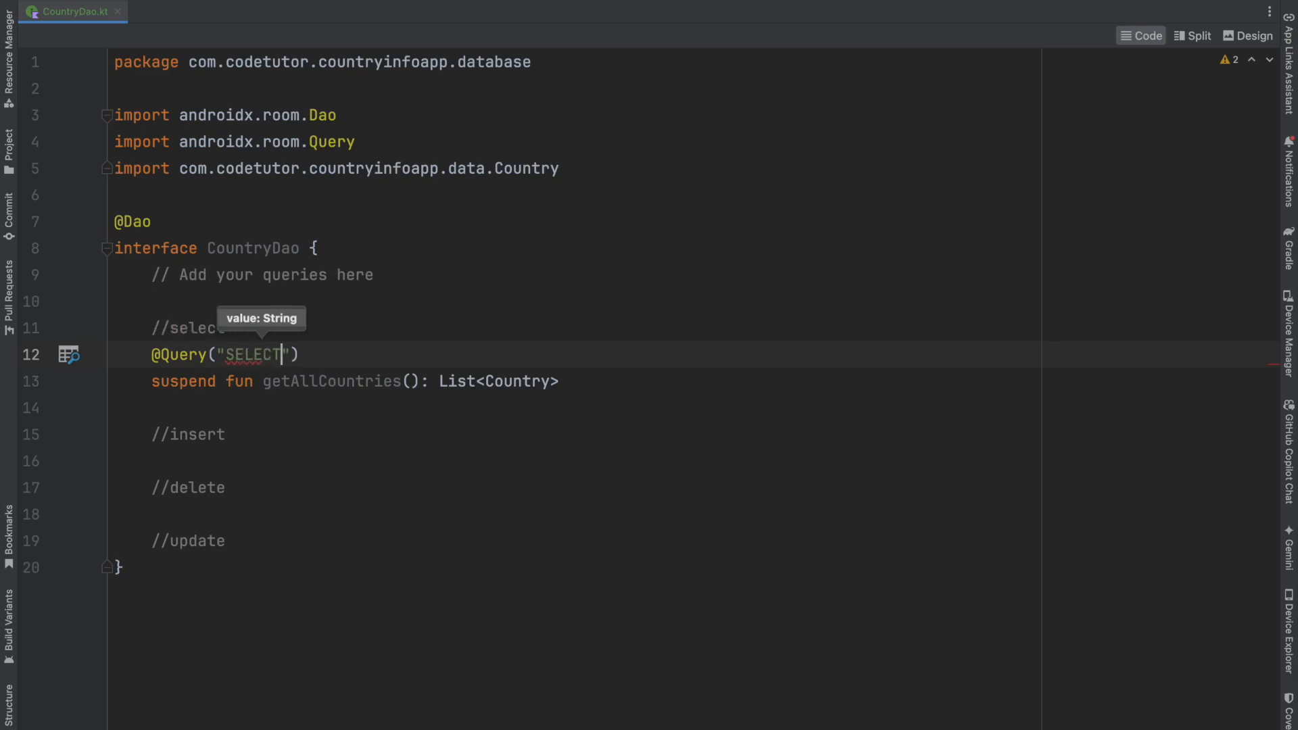
{"action": "type", "text": "from Country"}
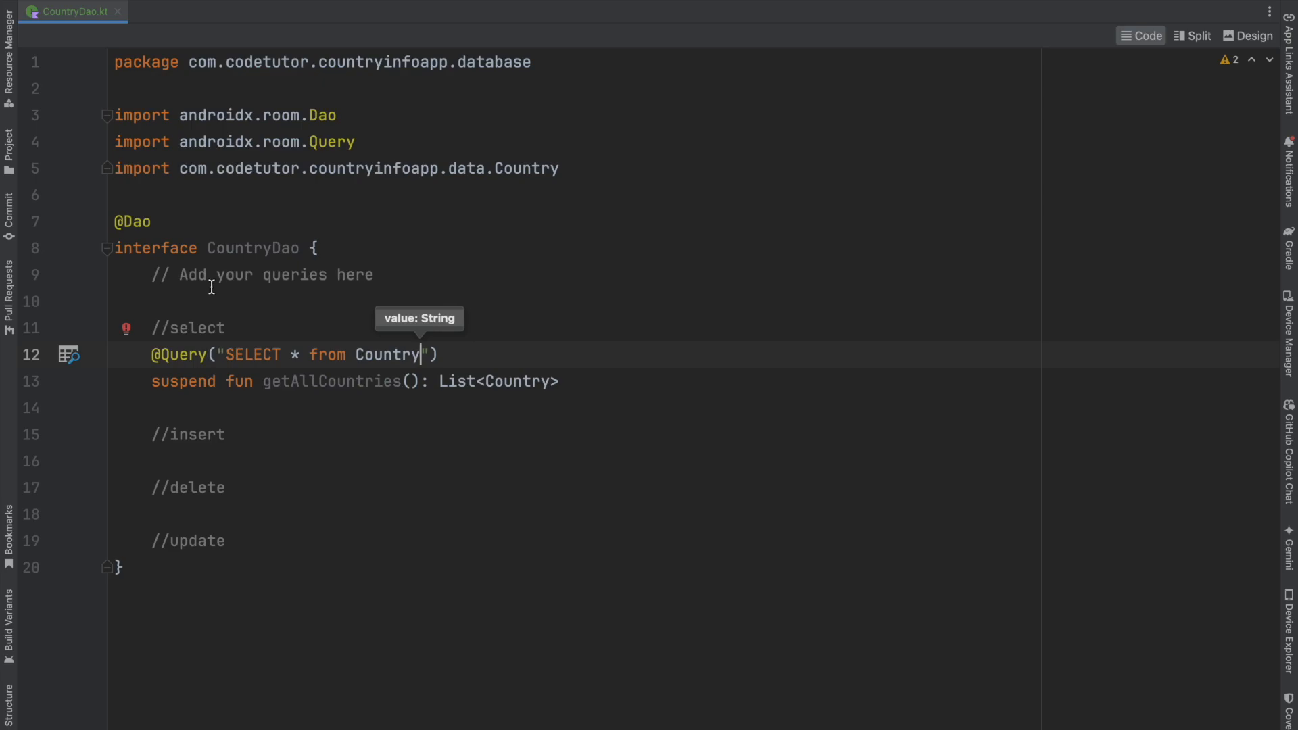
Step: Highlight the select query and getAllCountries for review, then make room for a second function
{"action": "left_click_drag", "start_coordinate": [467, 355], "coordinate": [168, 355]}
{"action": "left_click_drag", "start_coordinate": [589, 381], "coordinate": [151, 382]}
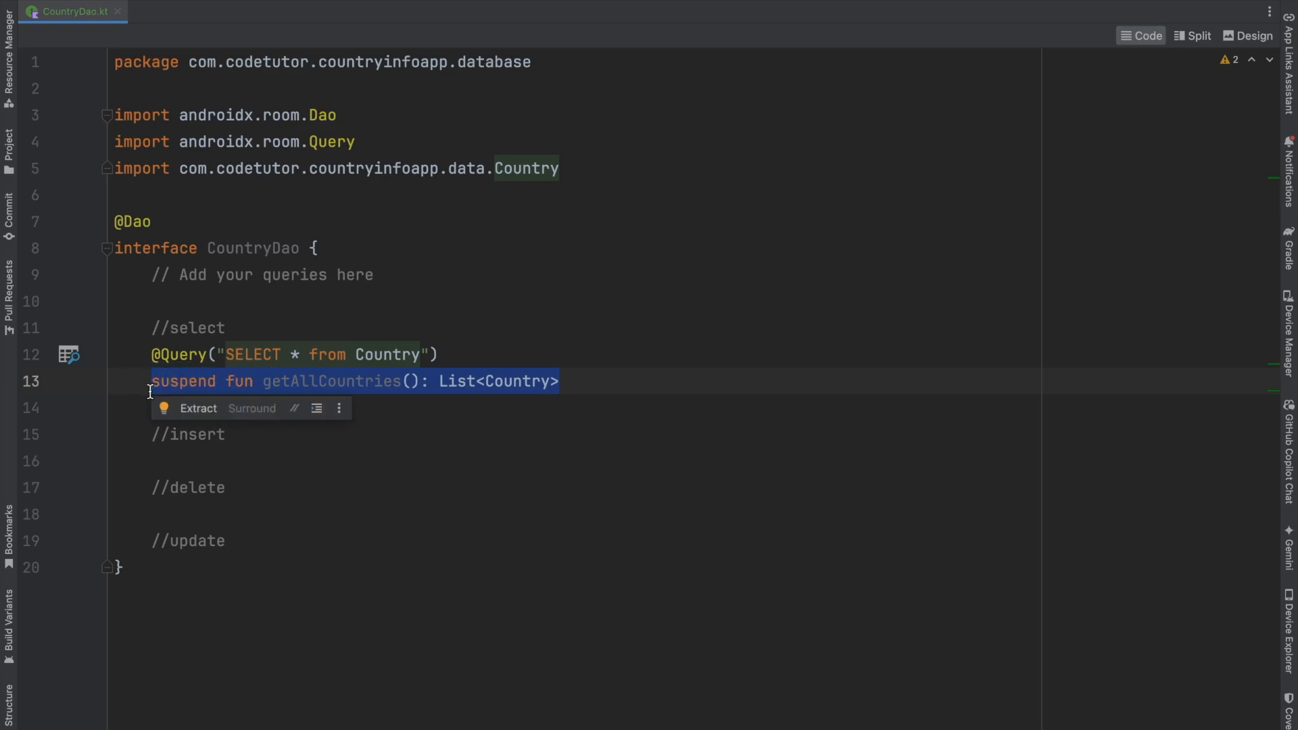
{"action": "left_click", "coordinate": [571, 381]}
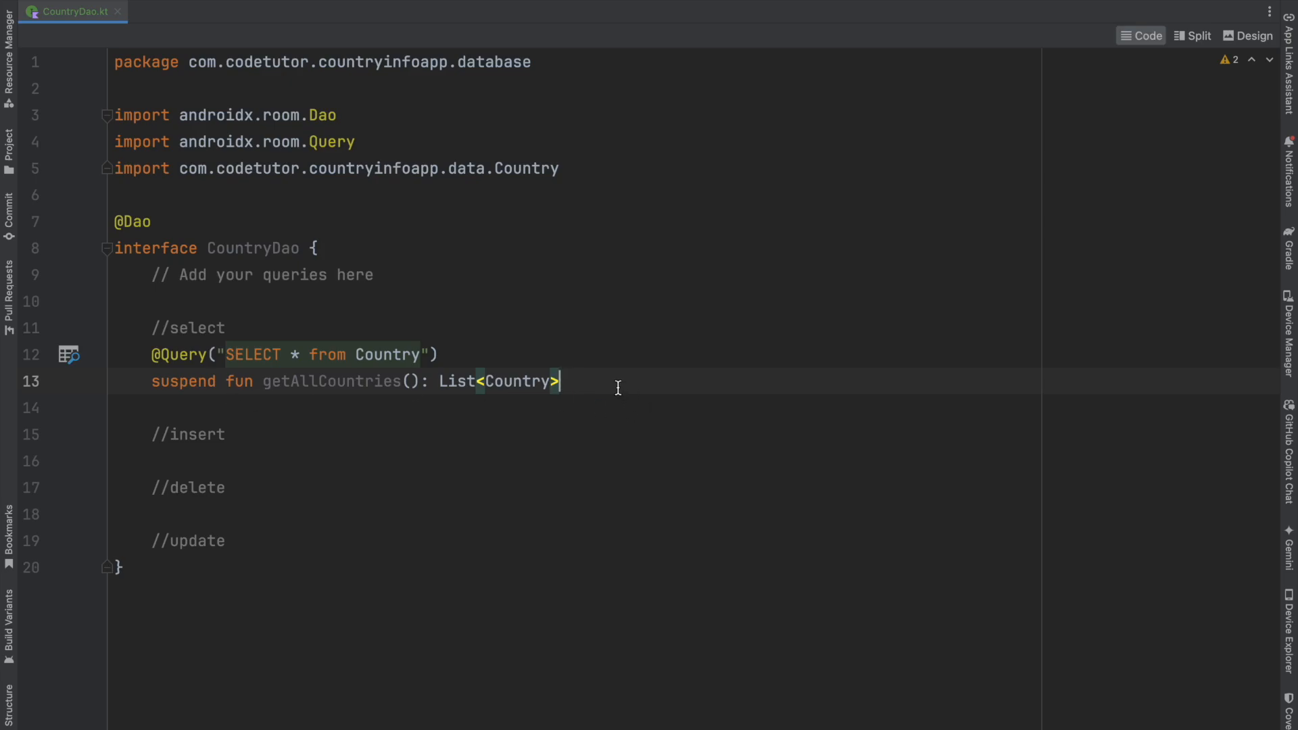
{"action": "key", "text": "Return"}
{"action": "key", "text": "Return"}
{"action": "type", "text": "suspe"}
Step: Declare suspend fun getCountriesByContinent(continent: String): List<Country>, fixing the parameter typo
{"action": "key", "text": "Tab"}
{"action": "type", "text": "getCoun"}
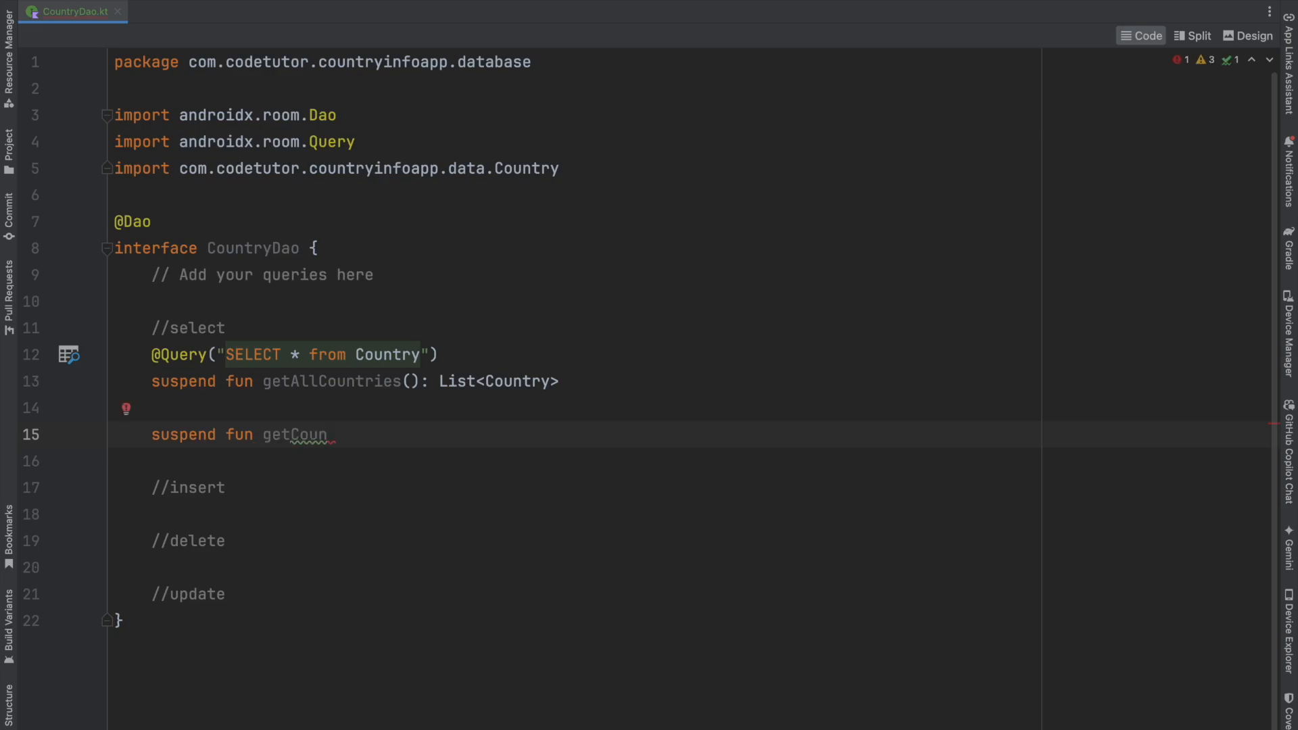
{"action": "type", "text": "triesByCon"}
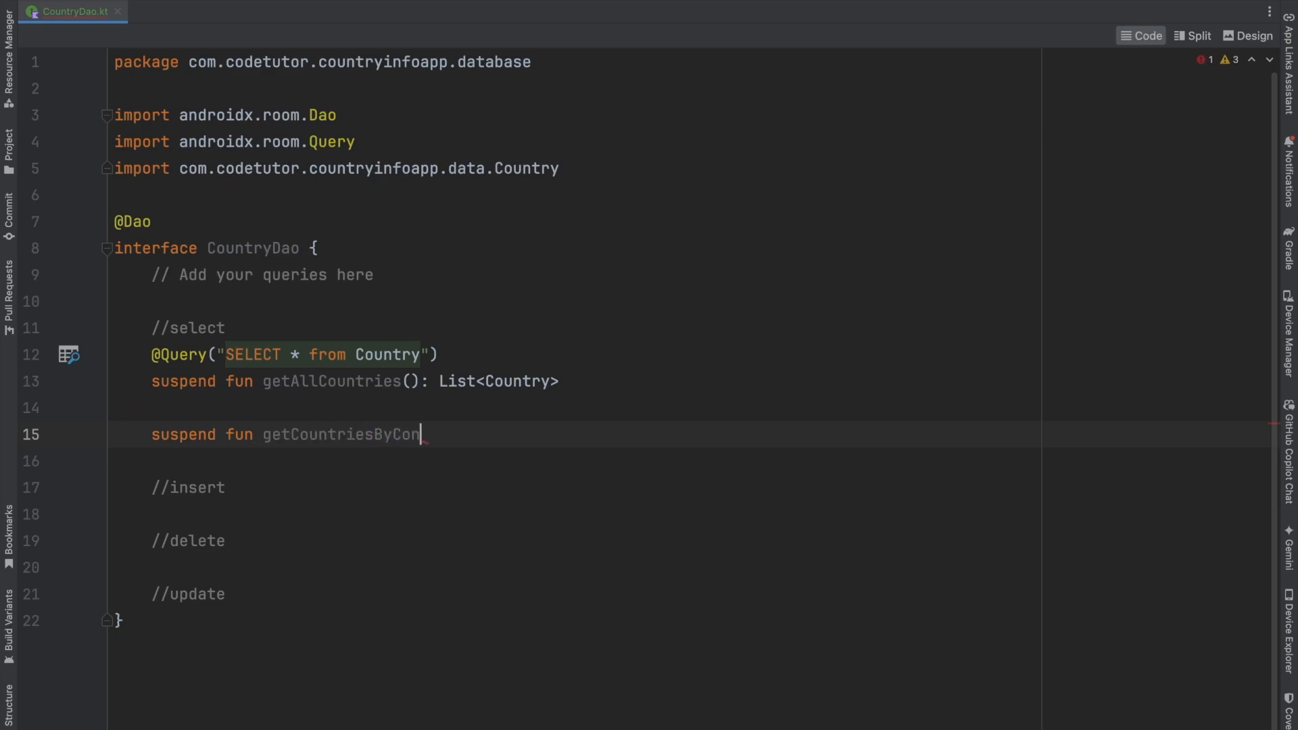
{"action": "type", "text": "tinent("}
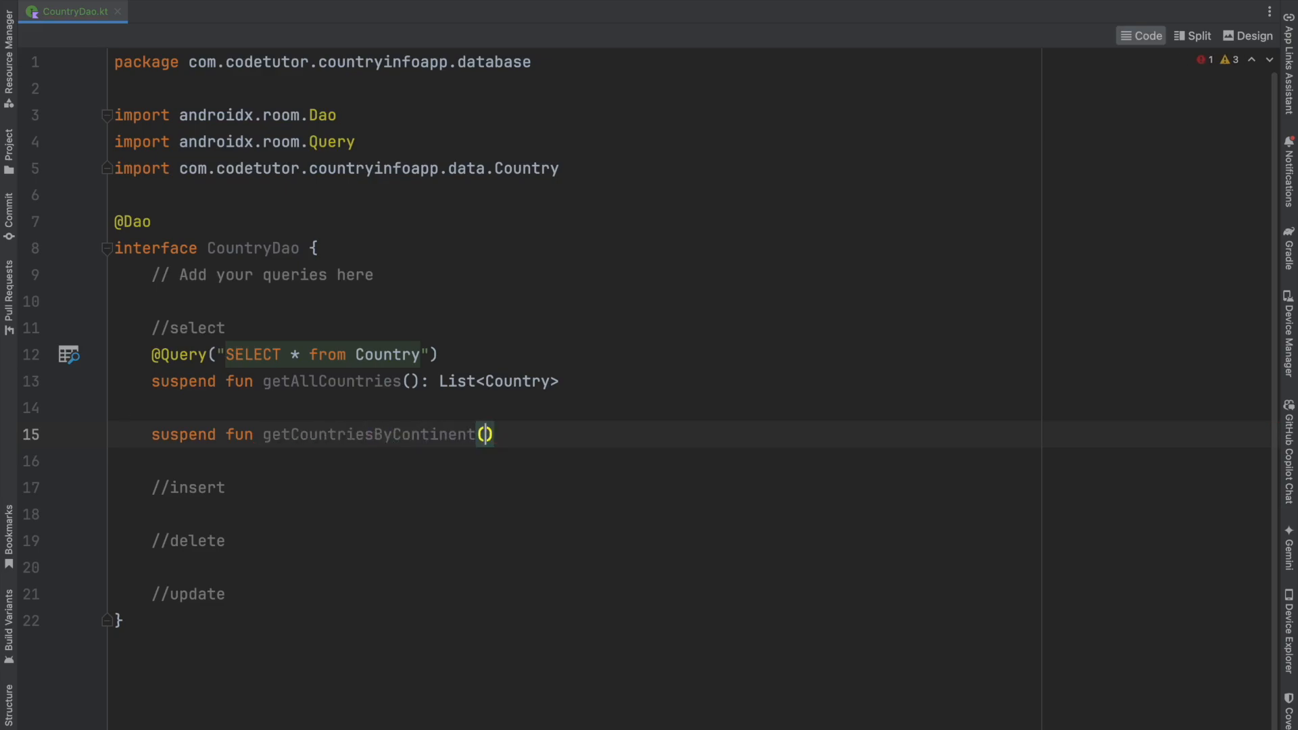
{"action": "type", "text": "c"}
{"action": "type", "text": "ons"}
{"action": "key", "text": "Tab"}
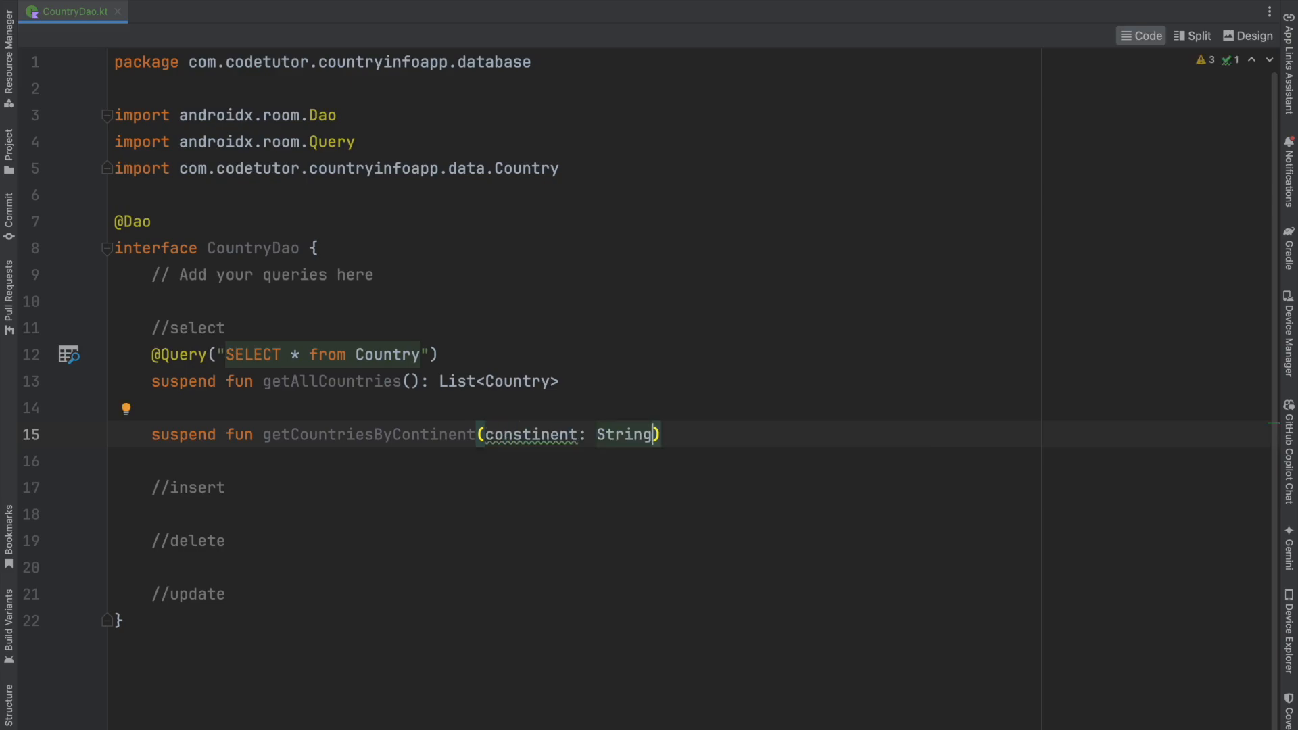
{"action": "type", "text": ")"}
{"action": "type", "text": ": Lis"}
{"action": "key", "text": "Tab"}
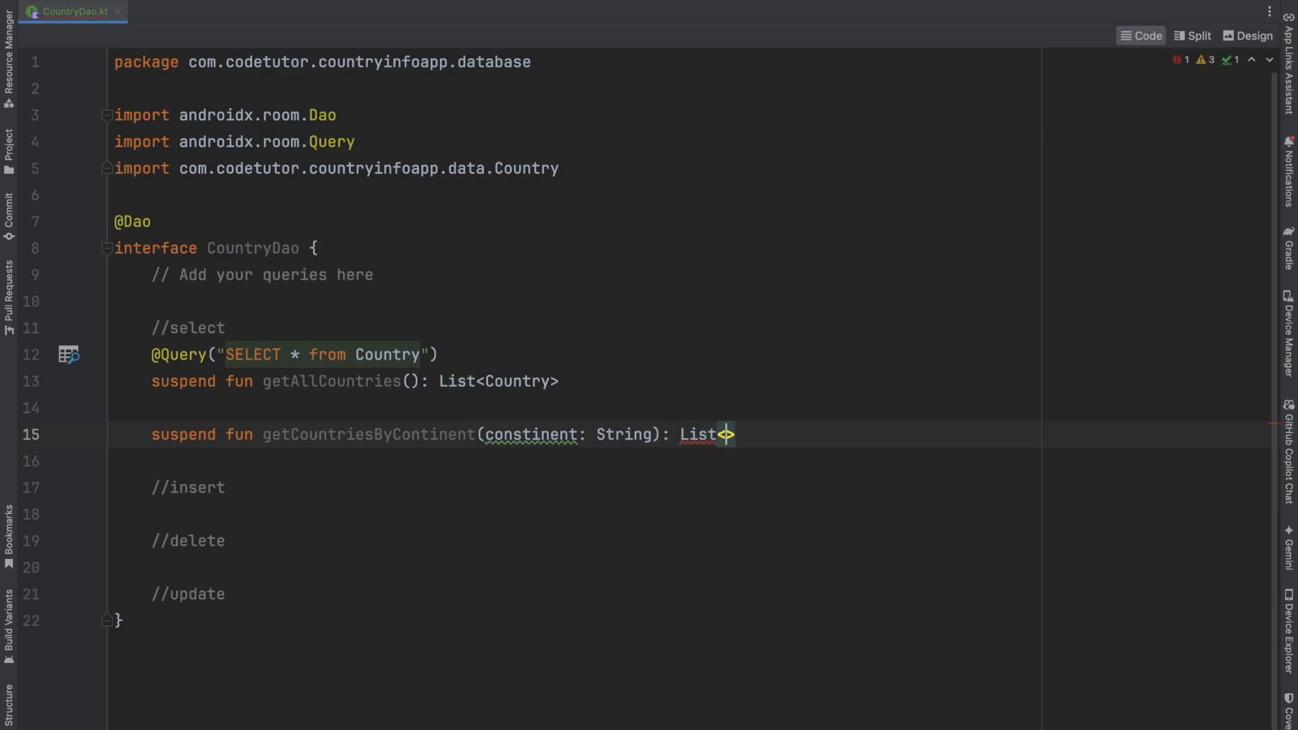
{"action": "type", "text": "Country"}
{"action": "left_click", "coordinate": [523, 435]}
{"action": "key", "text": "BackSpace"}
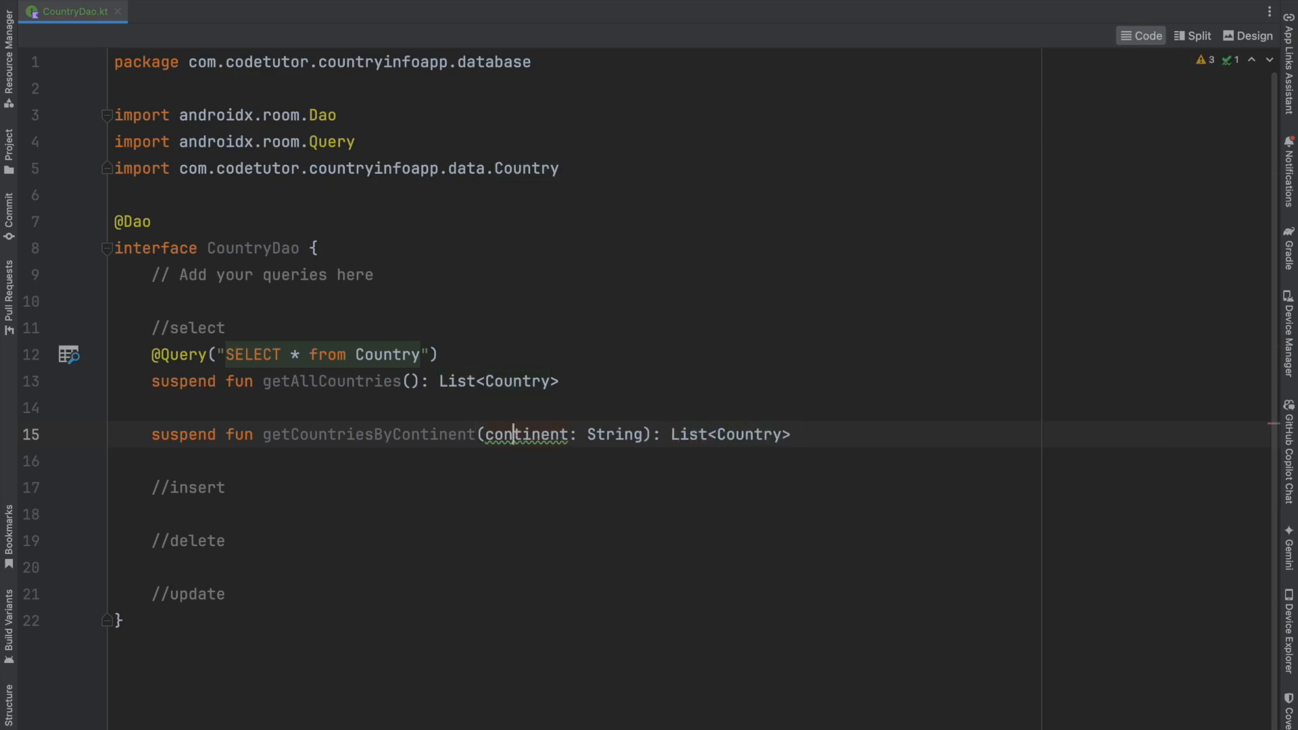
{"action": "double_click", "coordinate": [487, 434]}
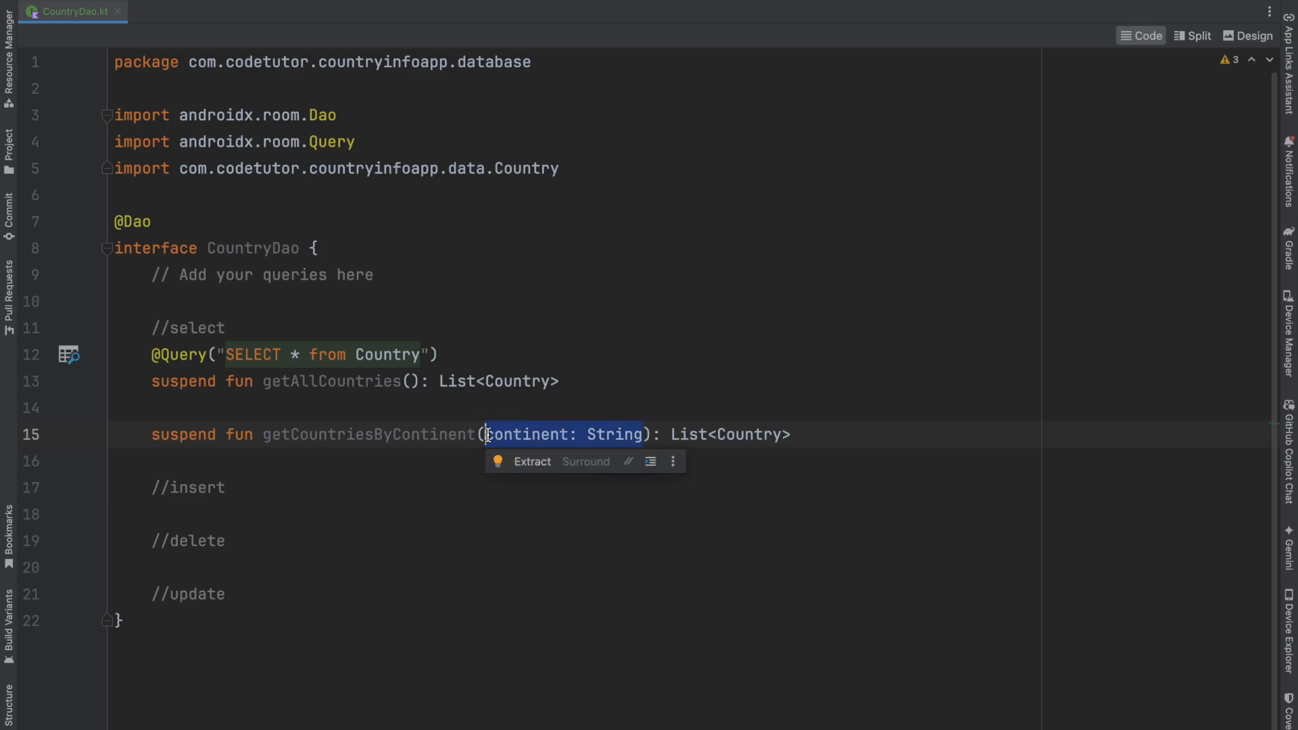
{"action": "left_click", "coordinate": [323, 413]}
{"action": "key", "text": "Return"}
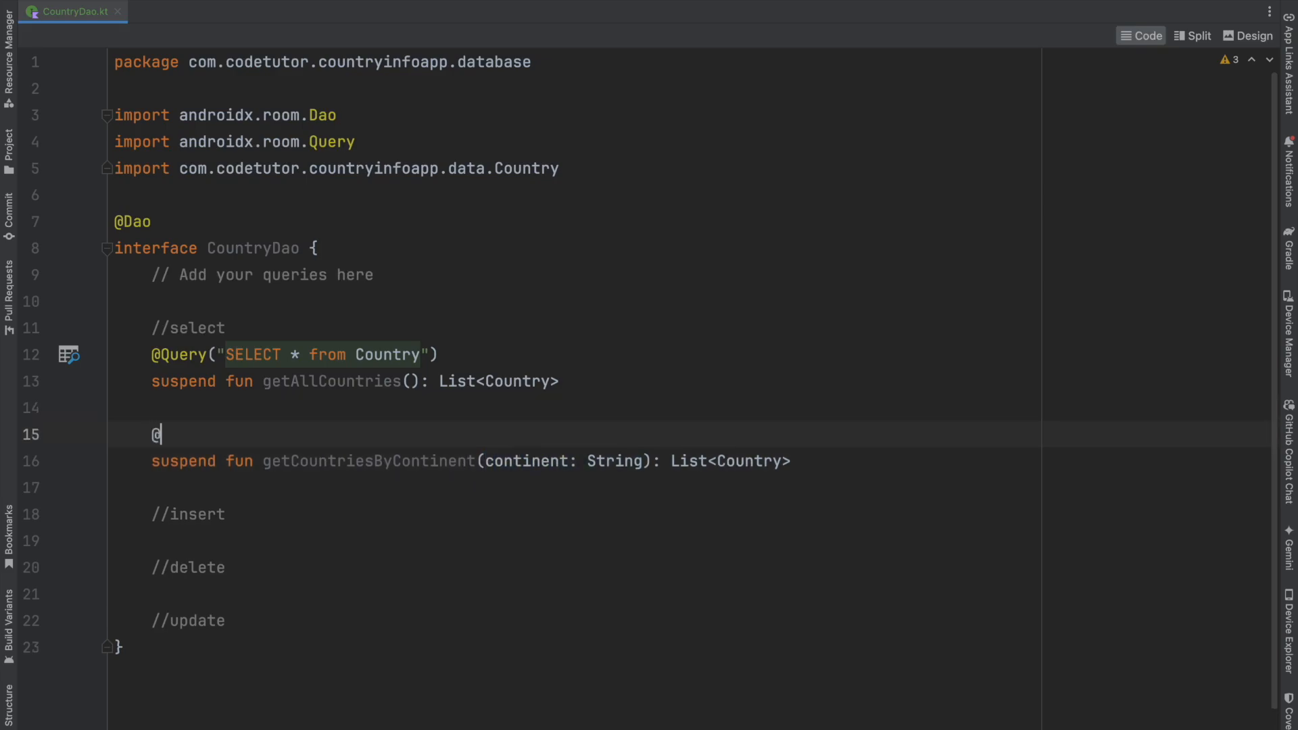
{"action": "type", "text": "@Query(SELECT * from"}
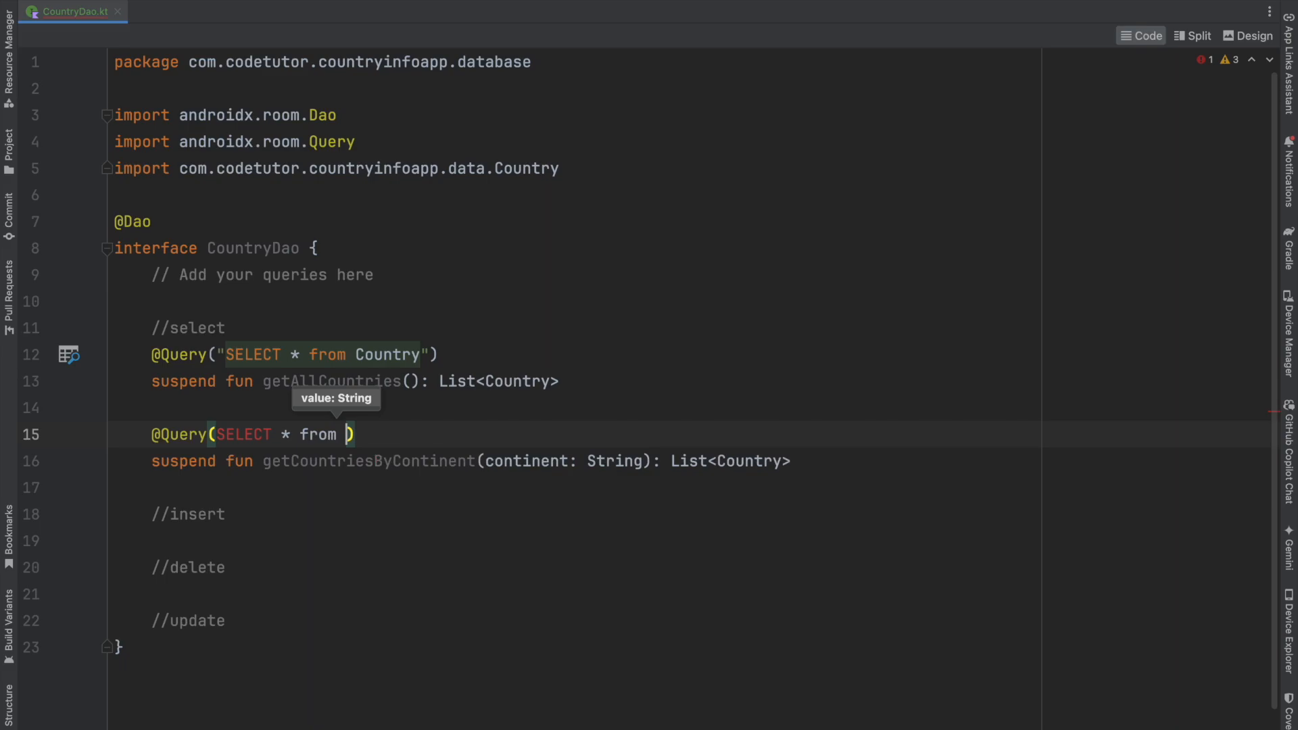
{"action": "left_click_drag", "start_coordinate": [345, 435], "coordinate": [218, 434]}
{"action": "type", "text": "\""}
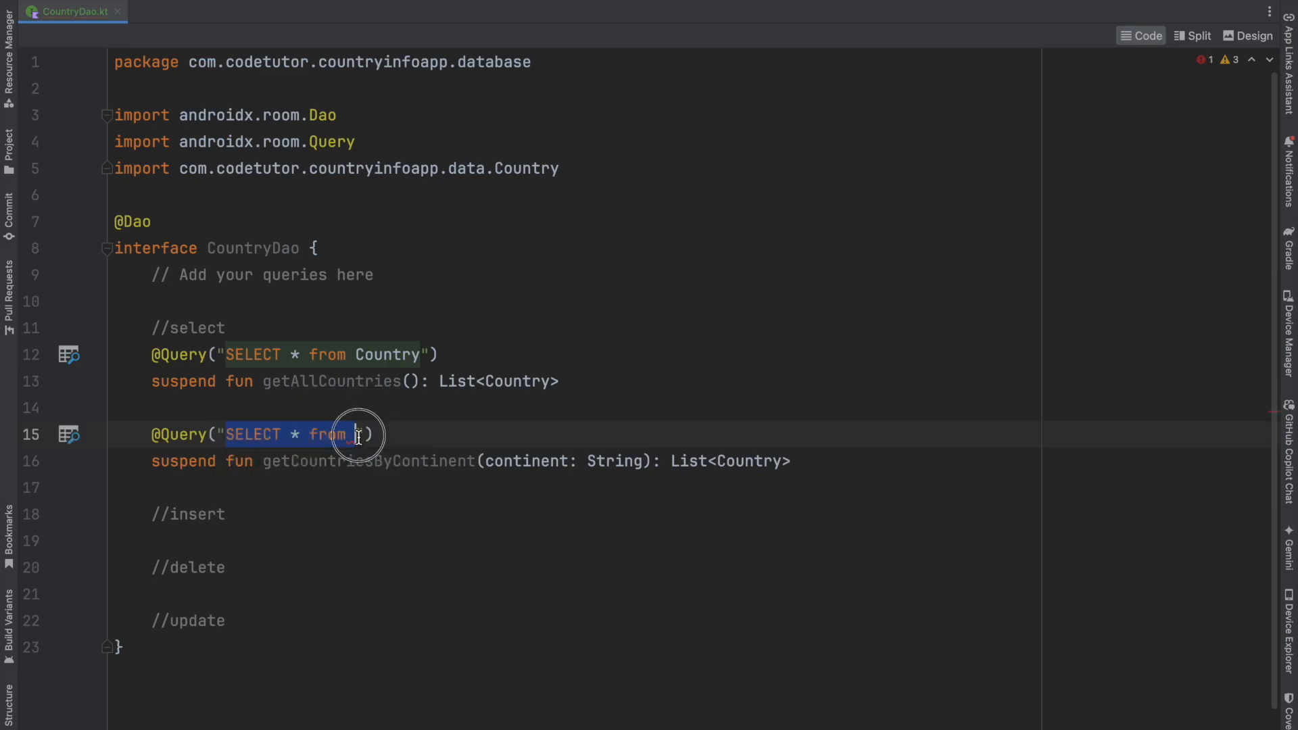
{"action": "type", "text": " Country"}
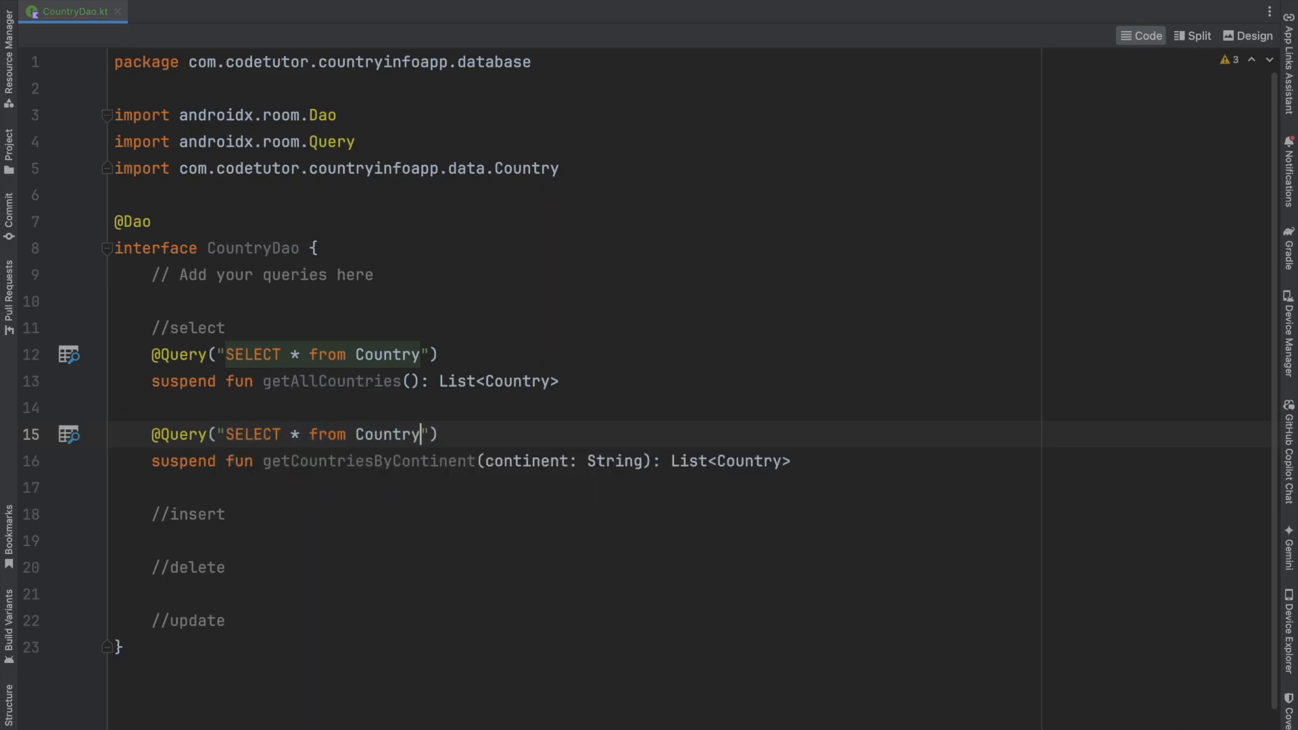
{"action": "key", "text": "BackSpace"}
{"action": "key", "text": "BackSpace"}
{"action": "key", "text": "BackSpace"}
{"action": "key", "text": "ctrl+z"}
{"action": "type", "text": "WHERE continents"}
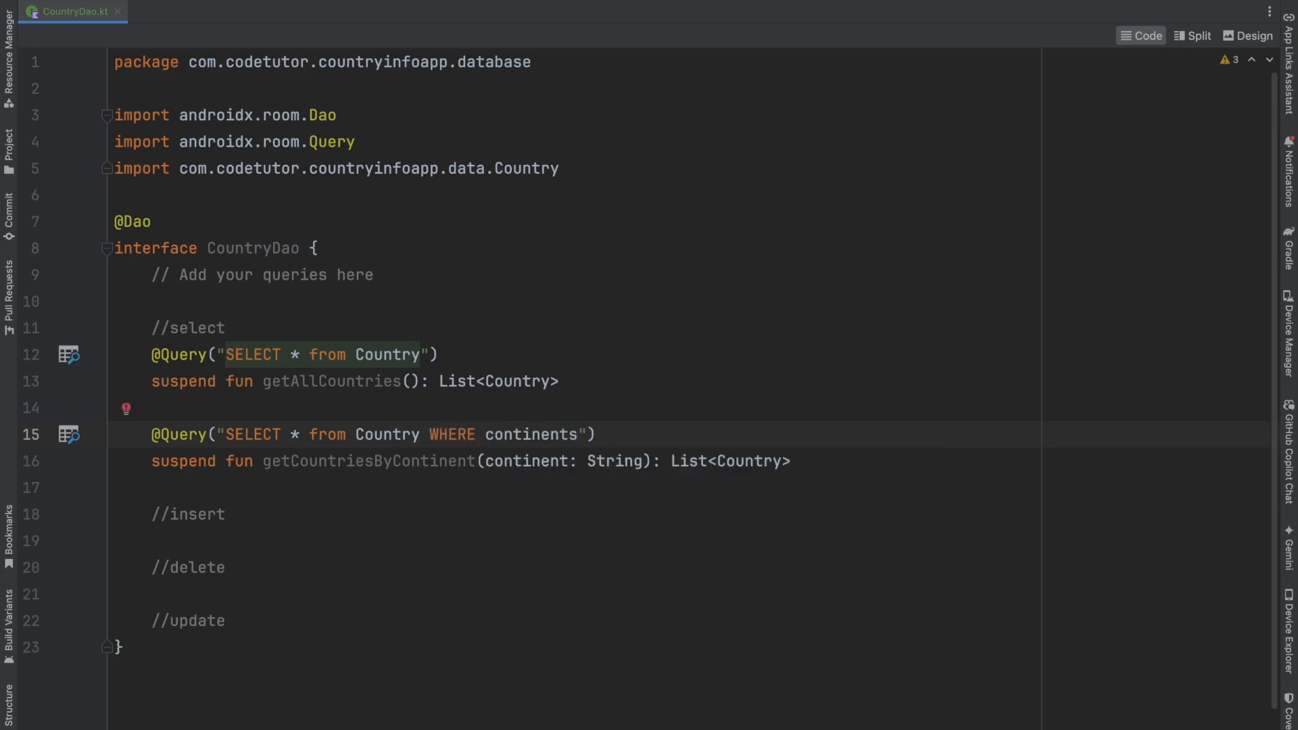
{"action": "type", "text": " LIKE :"}
{"action": "type", "text": "continent"}
{"action": "left_click", "coordinate": [257, 514]}
{"action": "key", "text": "Return"}
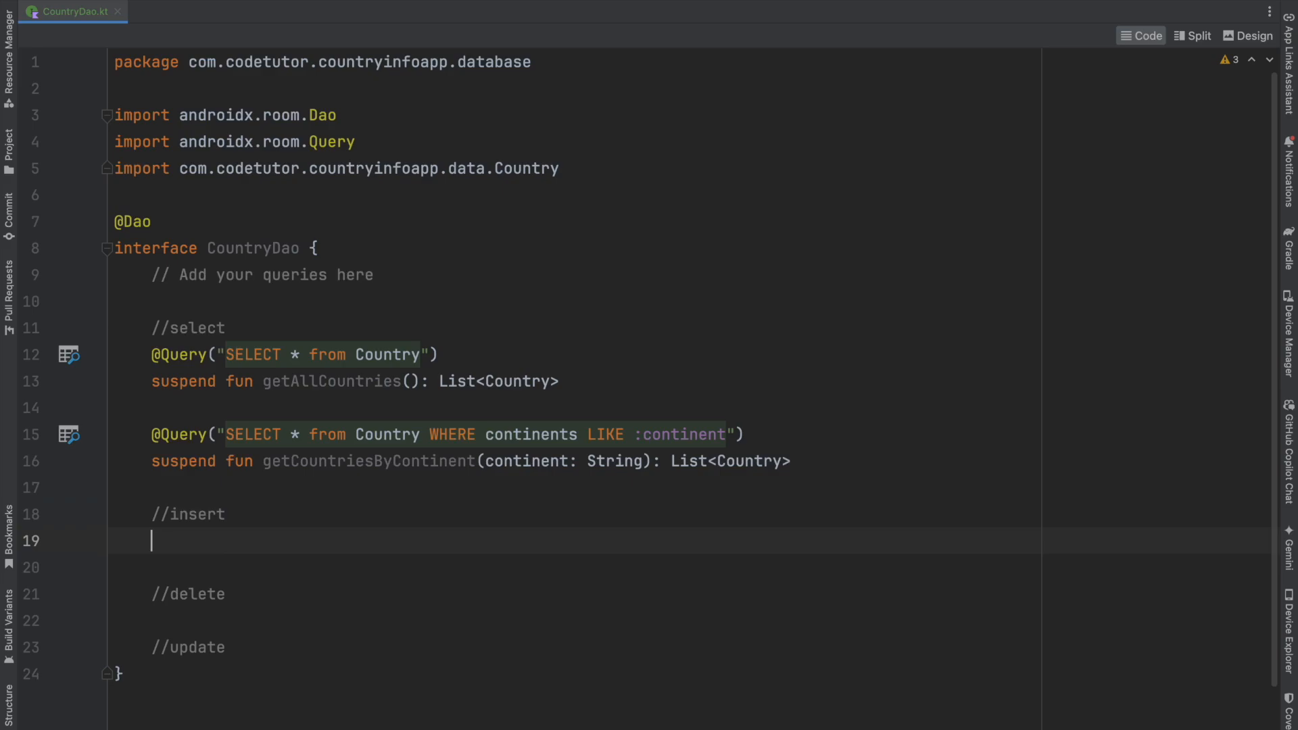
{"action": "type", "text": "@In"}
{"action": "key", "text": "Return"}
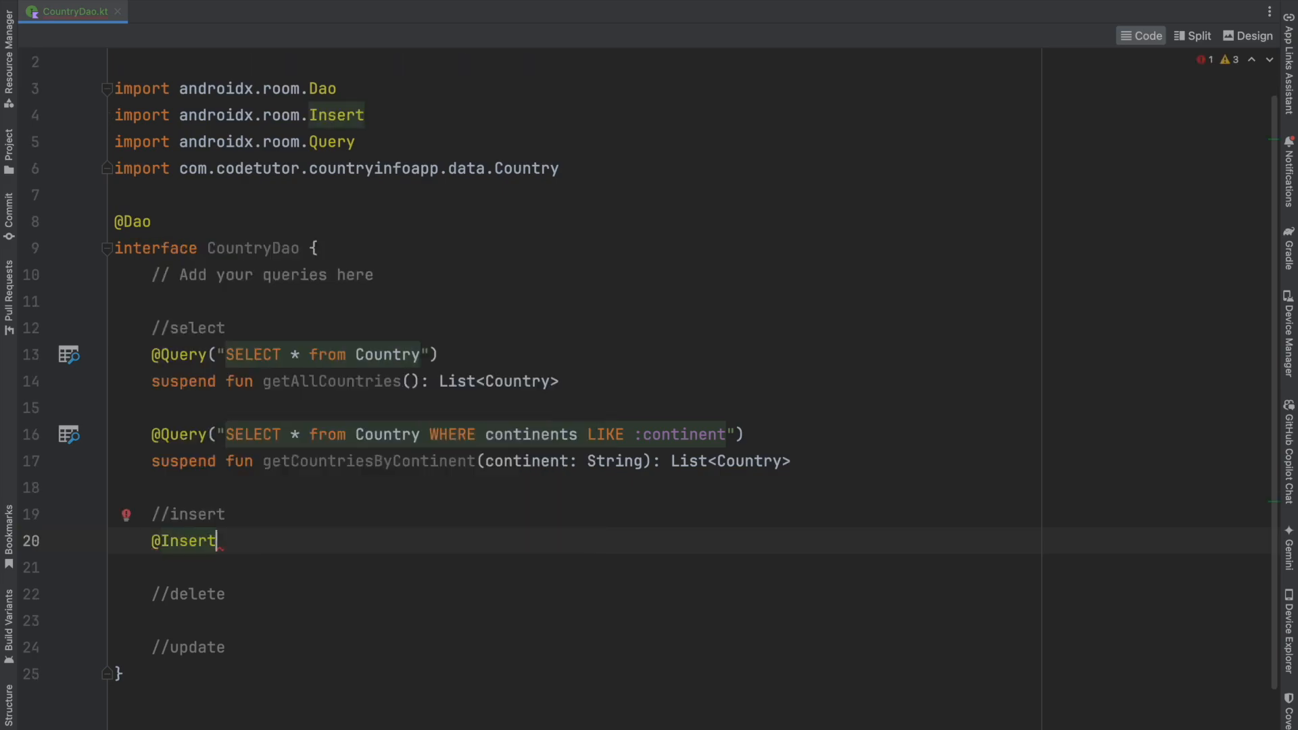
{"action": "type", "text": "(on"}
{"action": "key", "text": "Return"}
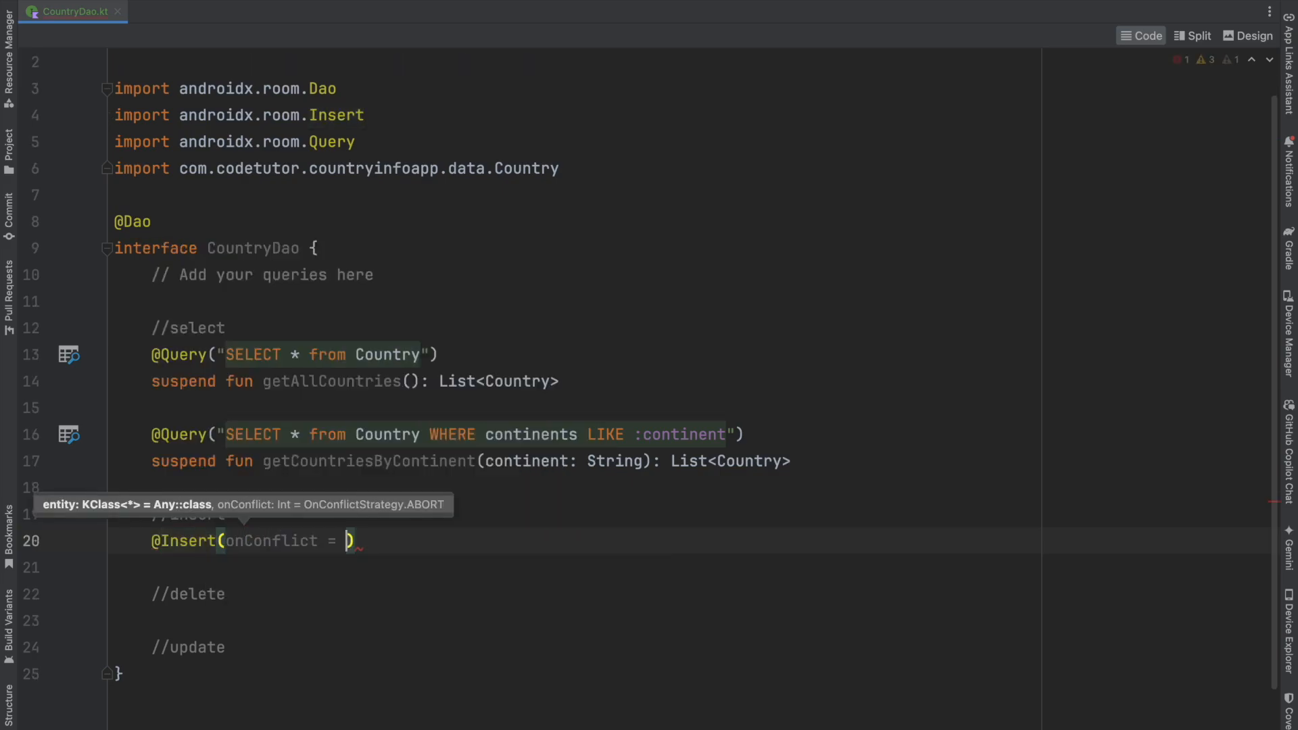
{"action": "type", "text": "On"}
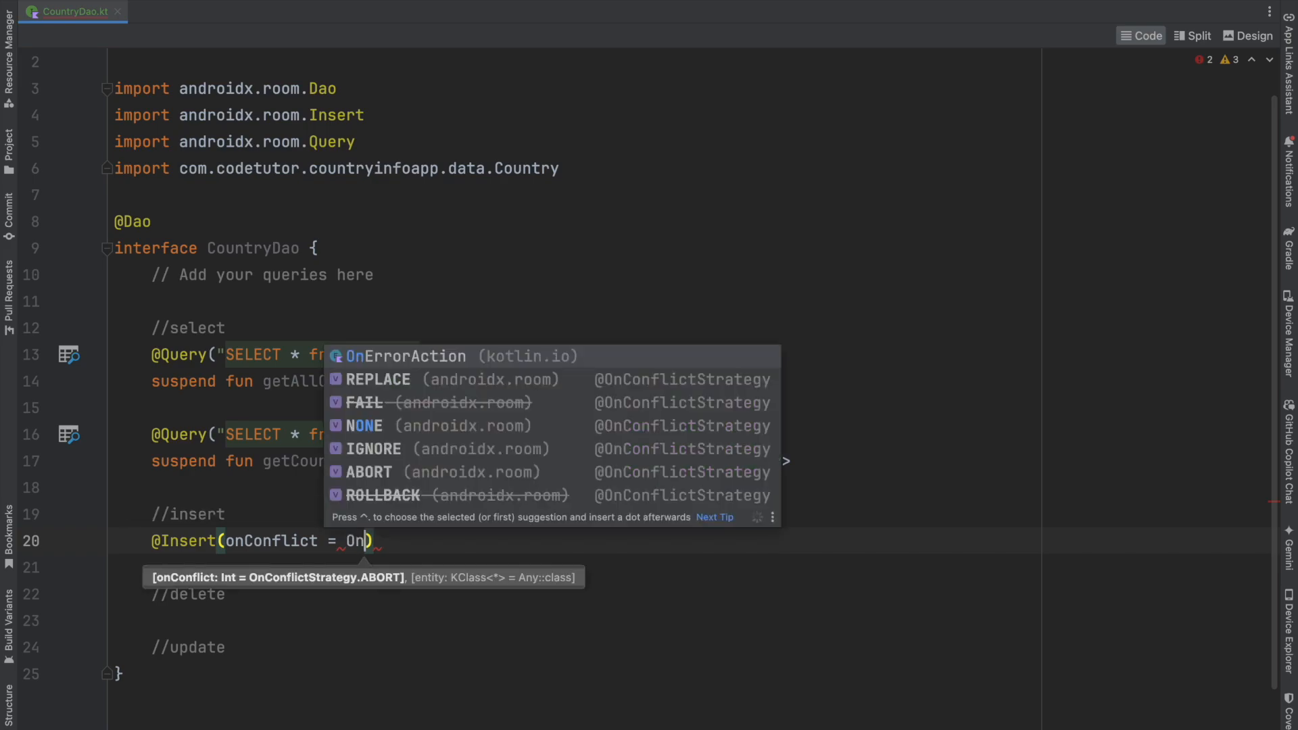
{"action": "type", "text": "Co"}
{"action": "key", "text": "Return"}
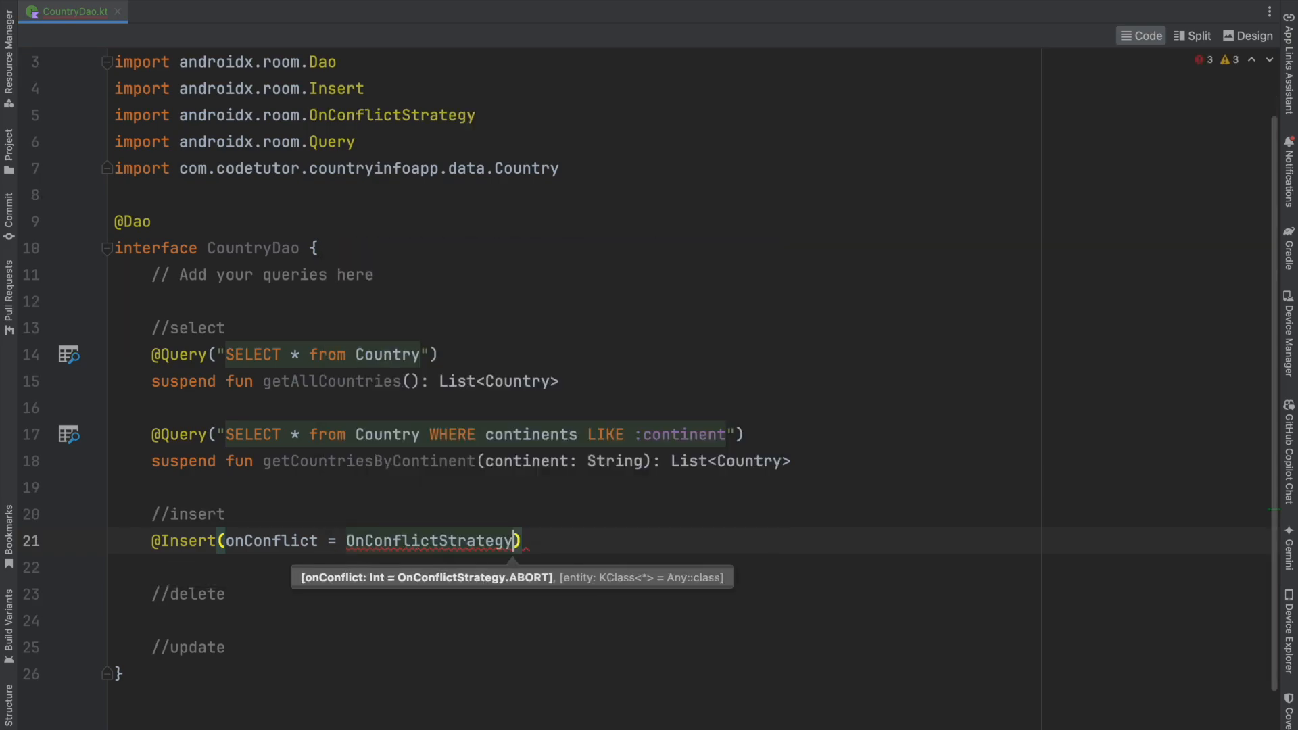
{"action": "type", "text": ".RE"}
{"action": "key", "text": "Return"}
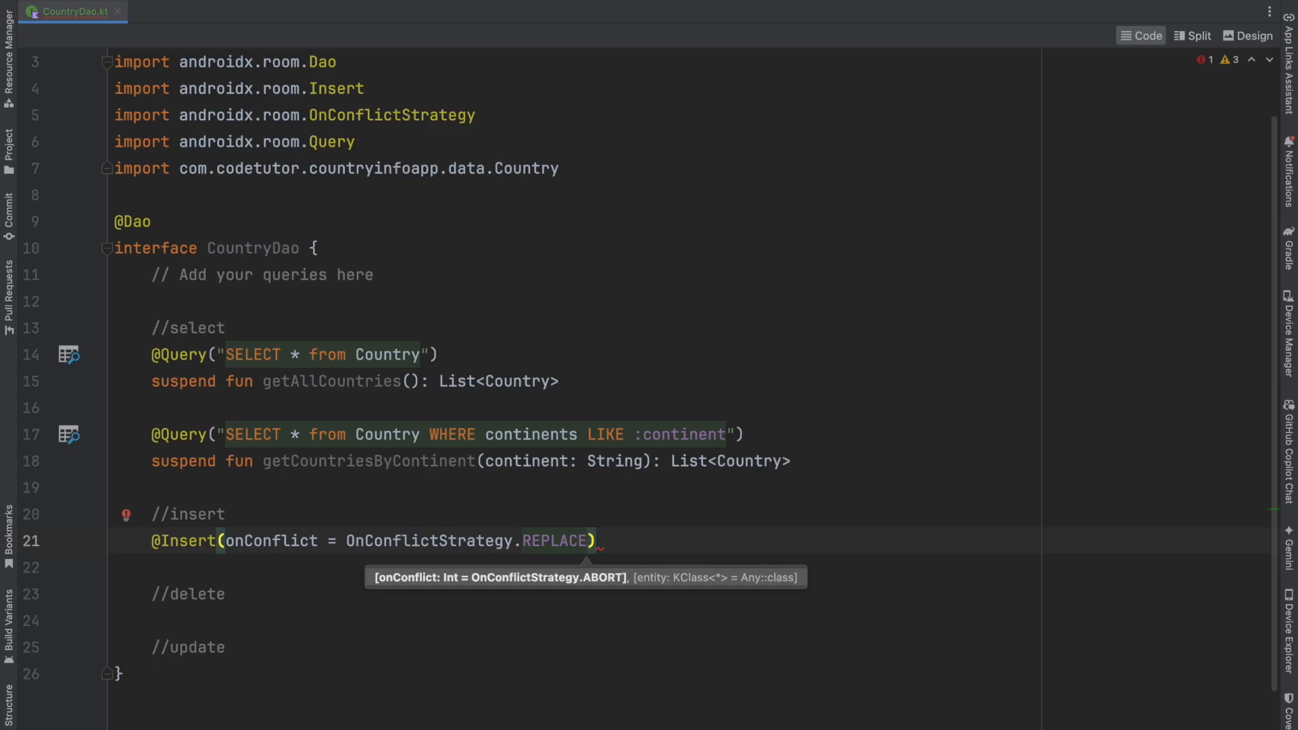
{"action": "key", "text": "End"}
{"action": "key", "text": "Return"}
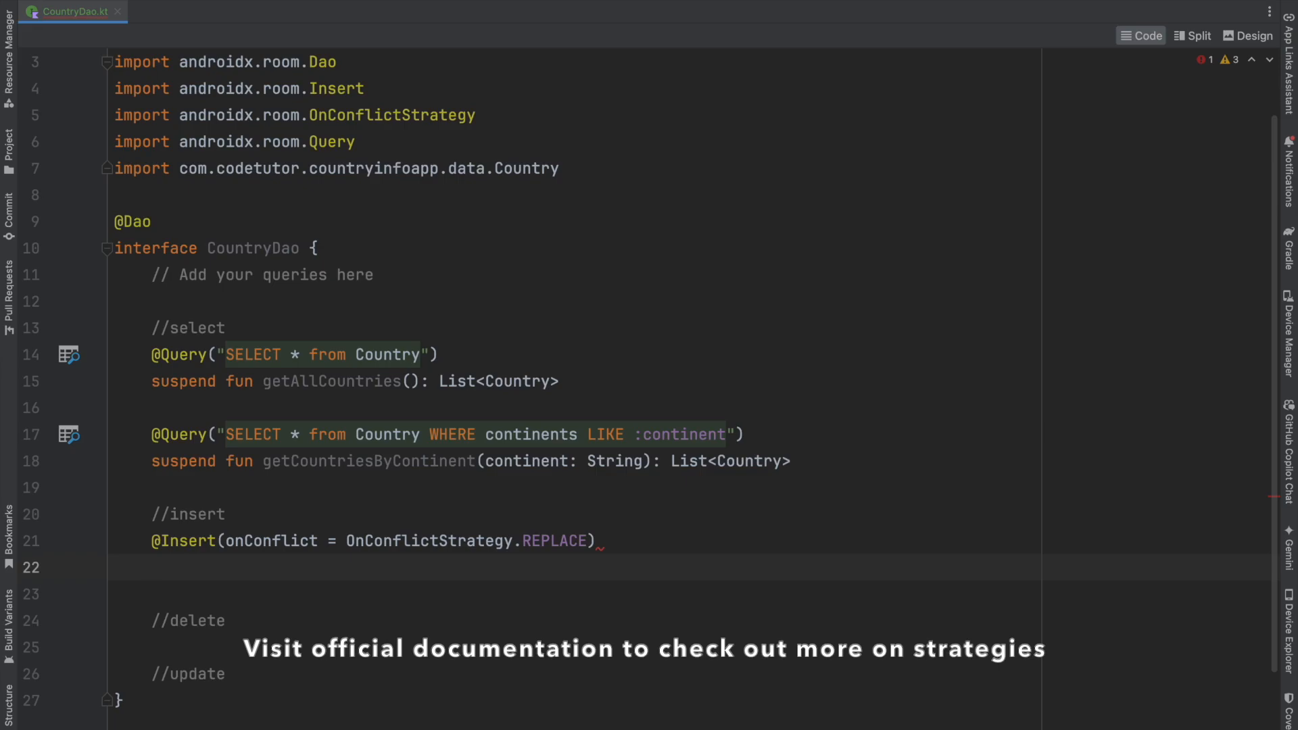
{"action": "type", "text": "sus"}
{"action": "key", "text": "Tab"}
{"action": "type", "text": "inser"}
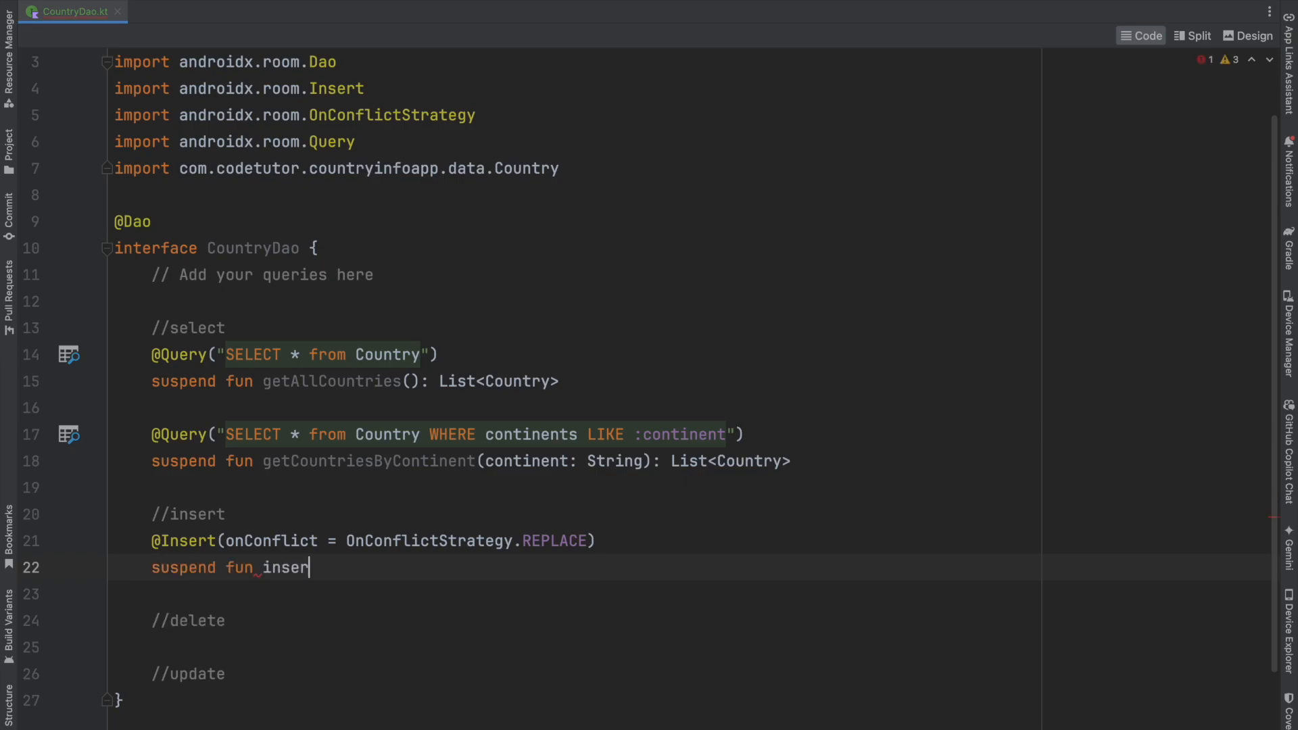
{"action": "type", "text": "tAll("}
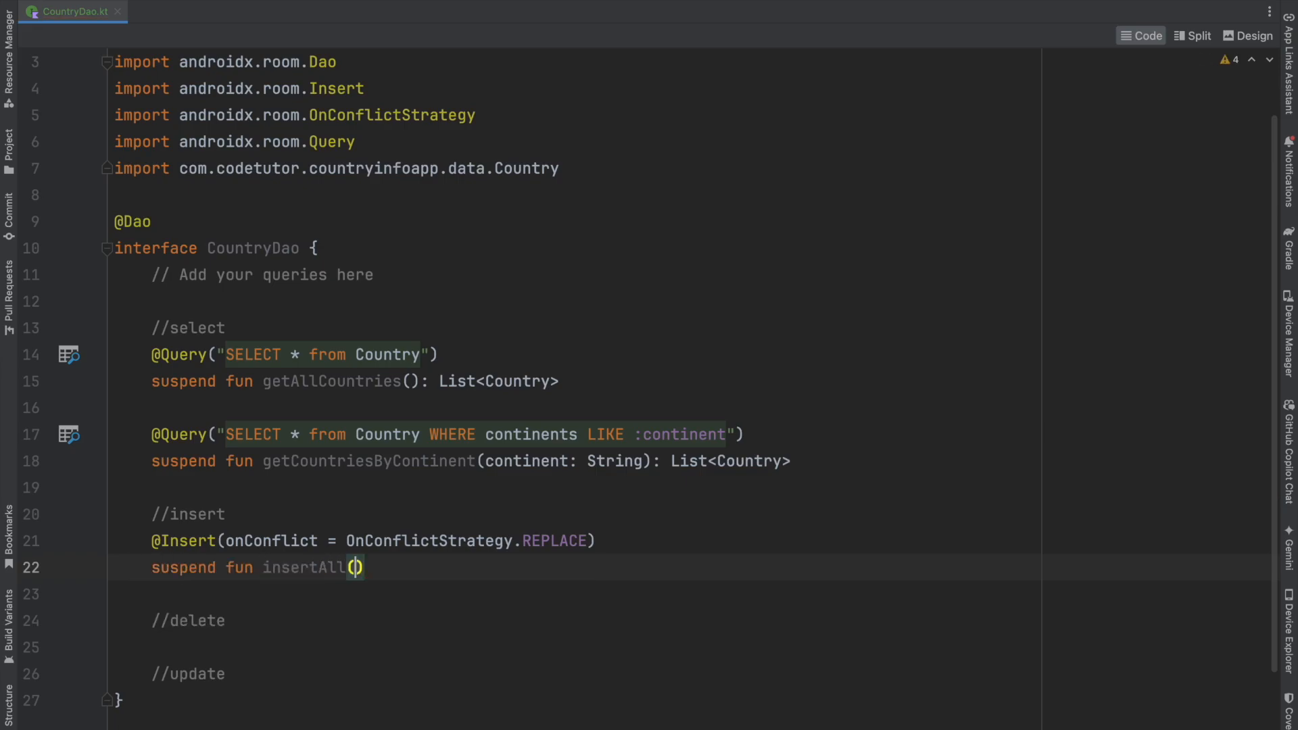
{"action": "type", "text": "co"}
{"action": "key", "text": "Return"}
{"action": "type", "text": "countri"}
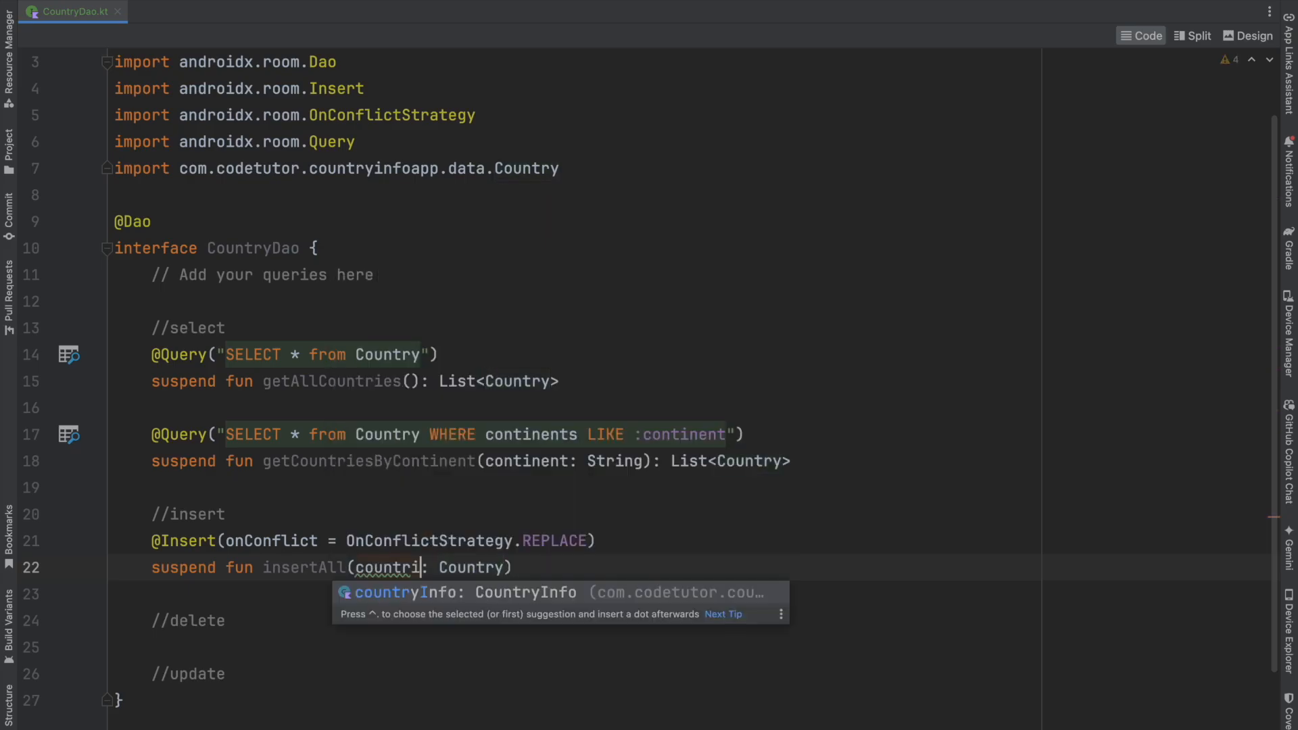
{"action": "type", "text": "es"}
{"action": "left_click", "coordinate": [474, 568]}
{"action": "type", "text": "List"}
{"action": "key", "text": "Escape"}
{"action": "type", "text": "<Country"}
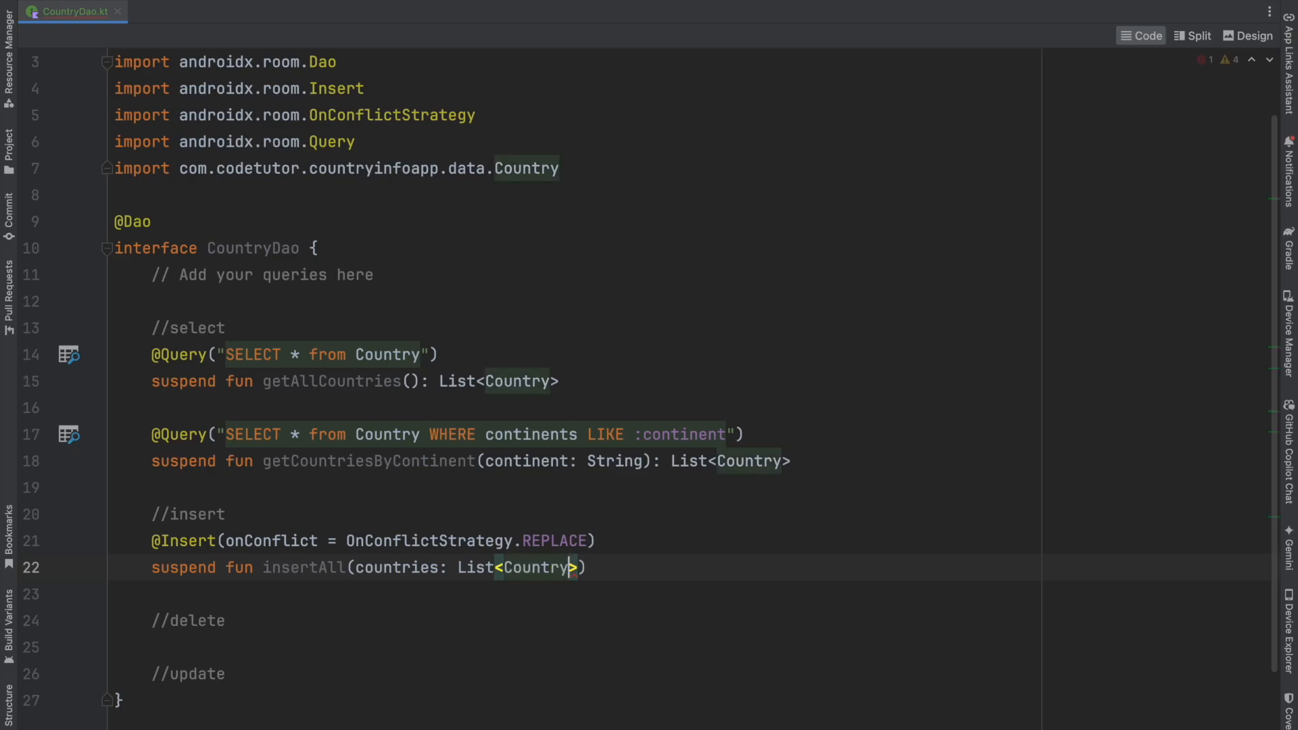
Step: Highlight the insertAll declaration and annotation for review, then start the delete section
{"action": "key", "text": "End"}
{"action": "key", "text": "shift+Home"}
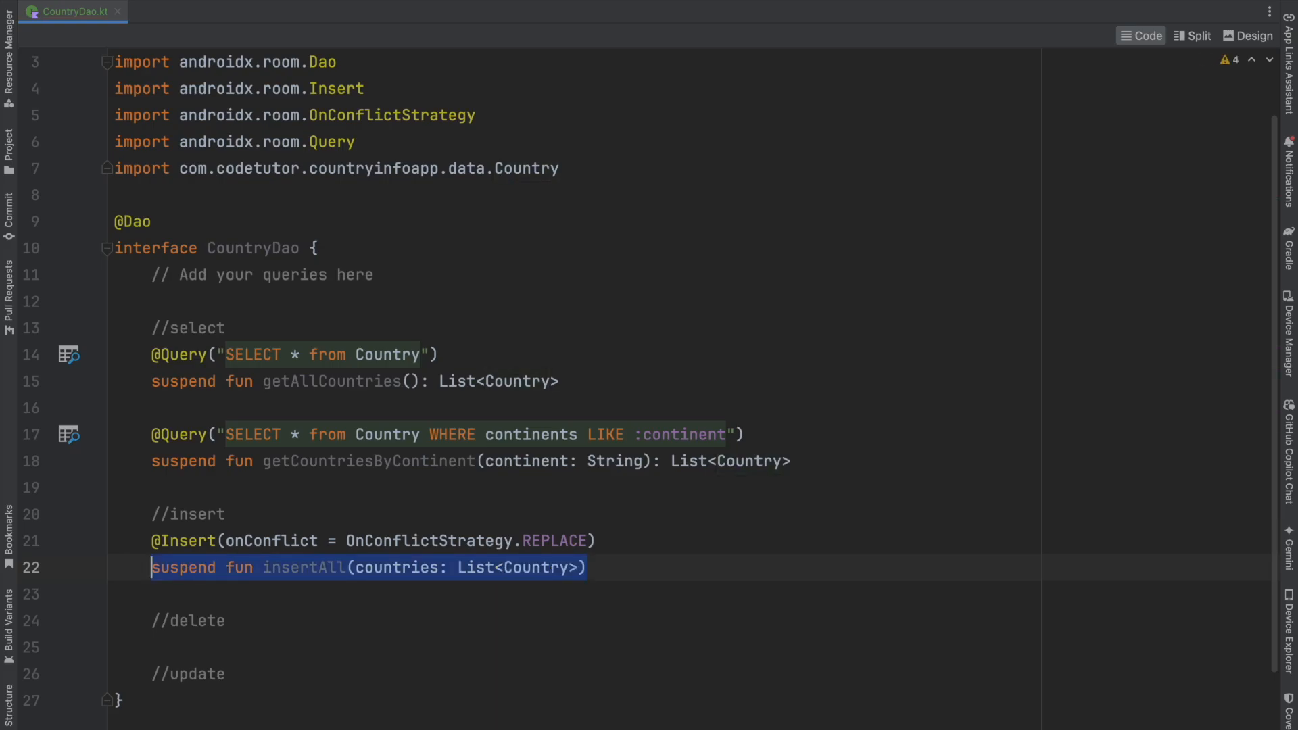
{"action": "key", "text": "Up"}
{"action": "key", "text": "shift+End"}
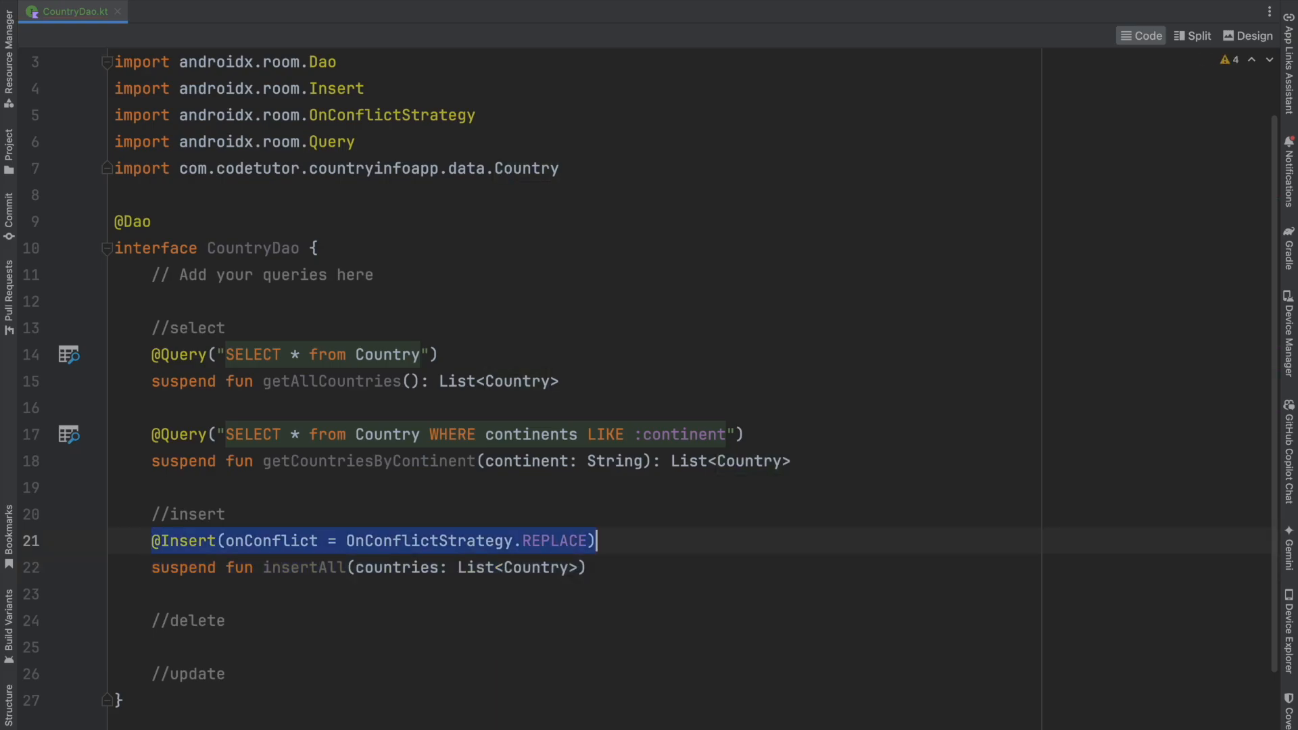
{"action": "key", "text": "Down"}
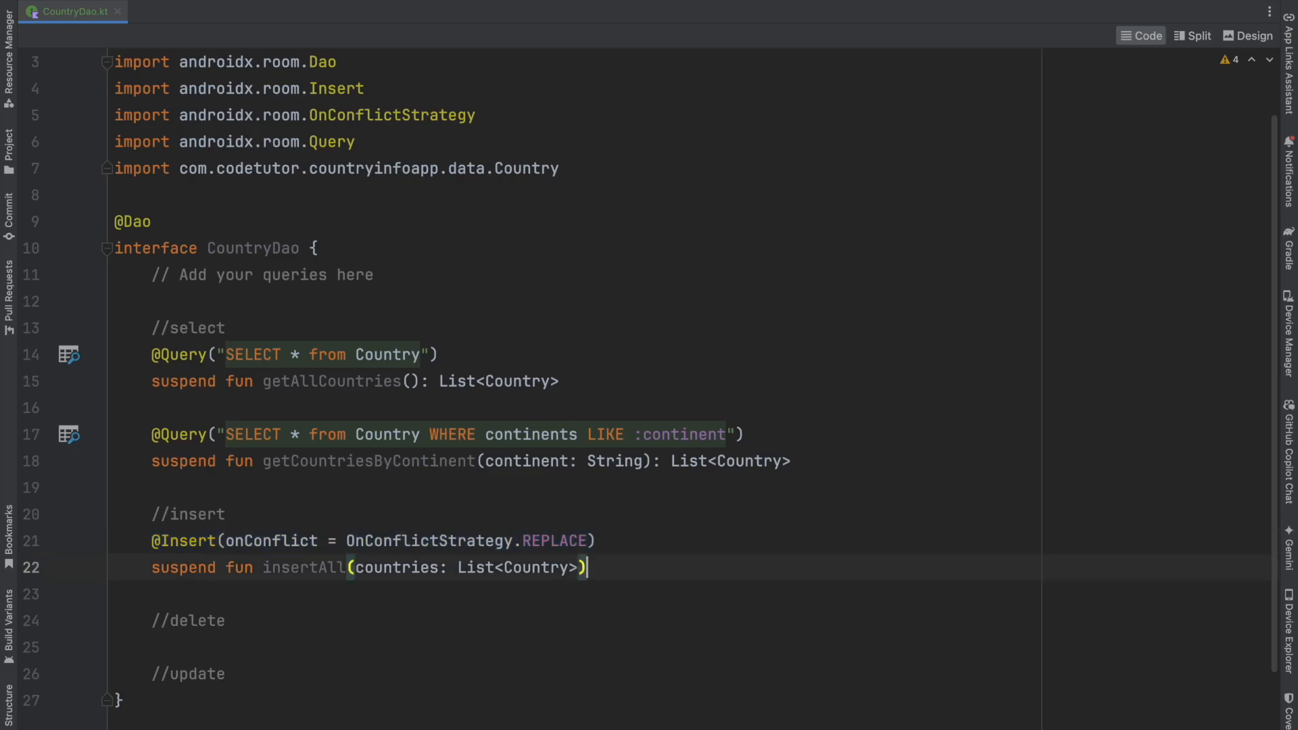
{"action": "key", "text": "Down"}
{"action": "key", "text": "Down"}
{"action": "key", "text": "End"}
{"action": "key", "text": "Return"}
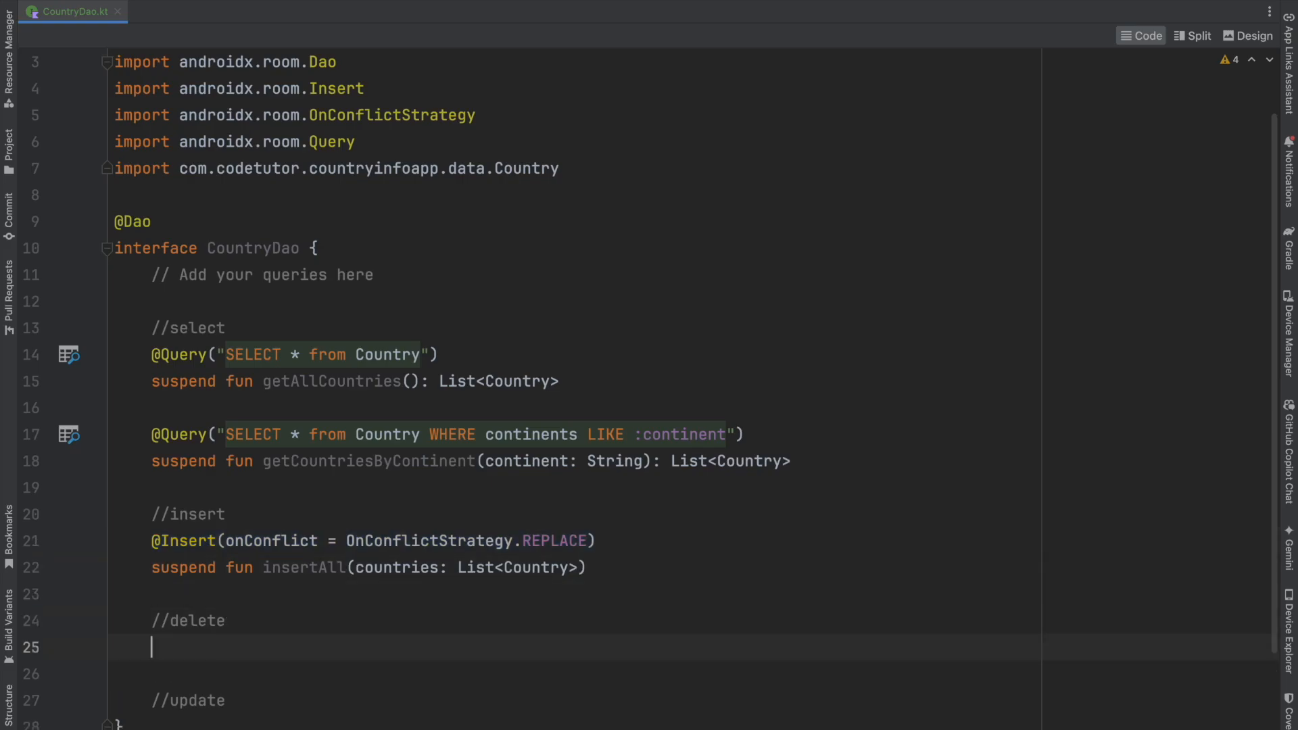
{"action": "type", "text": "@D"}
{"action": "type", "text": "elete"}
{"action": "key", "text": "Return"}
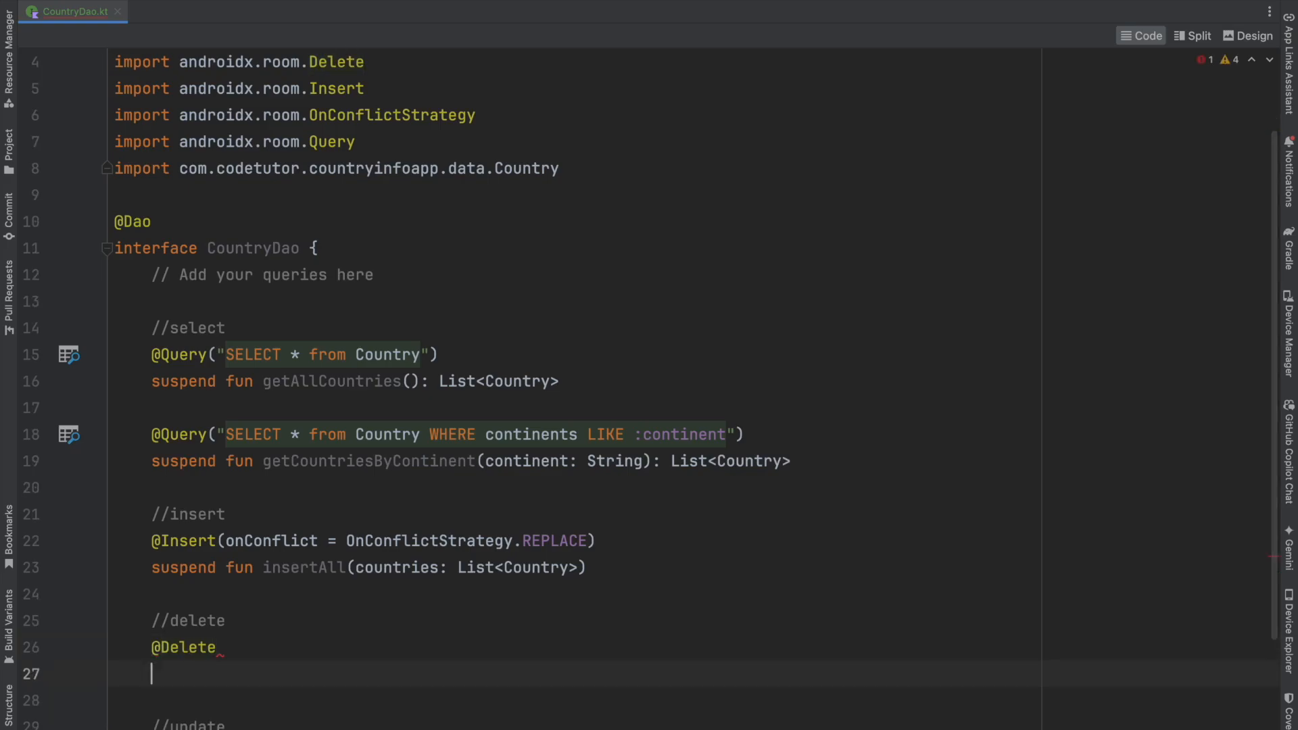
{"action": "type", "text": "suspend fun delete(country: Country"}
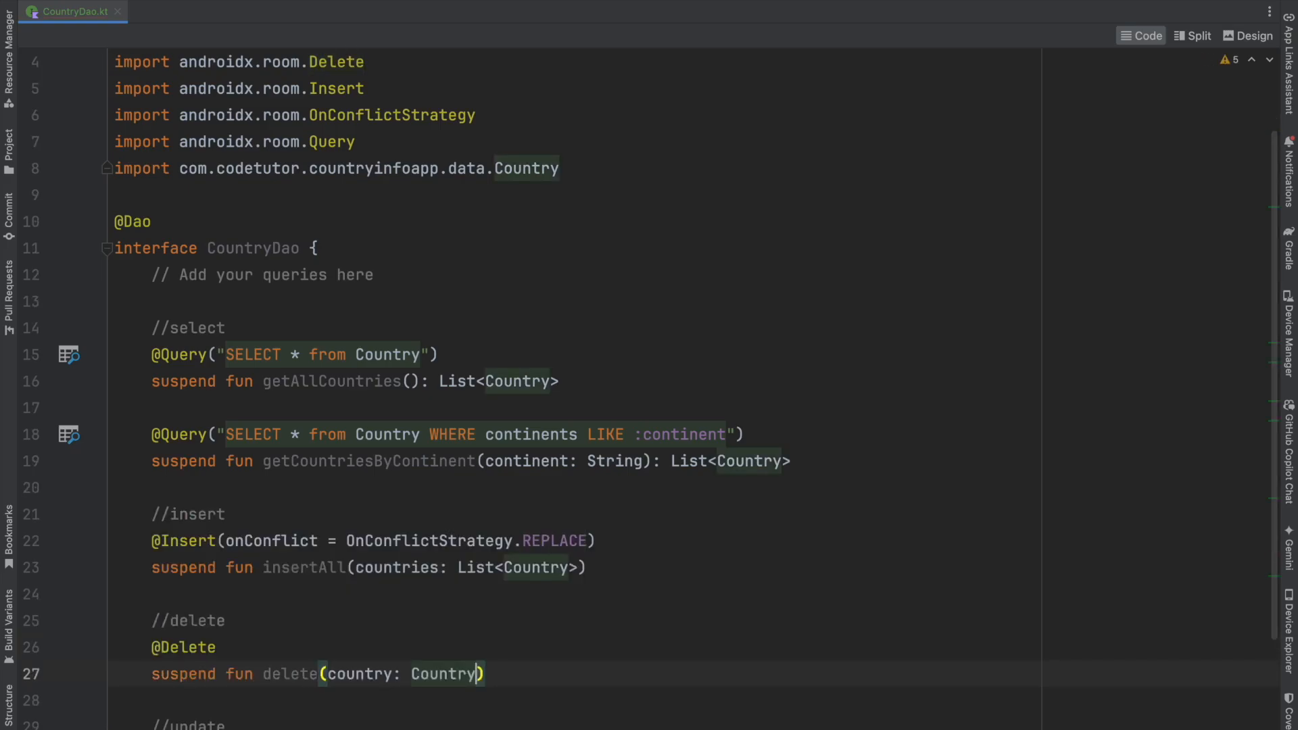
{"action": "type", "text": ")"}
{"action": "key", "text": "Down"}
{"action": "key", "text": "Down"}
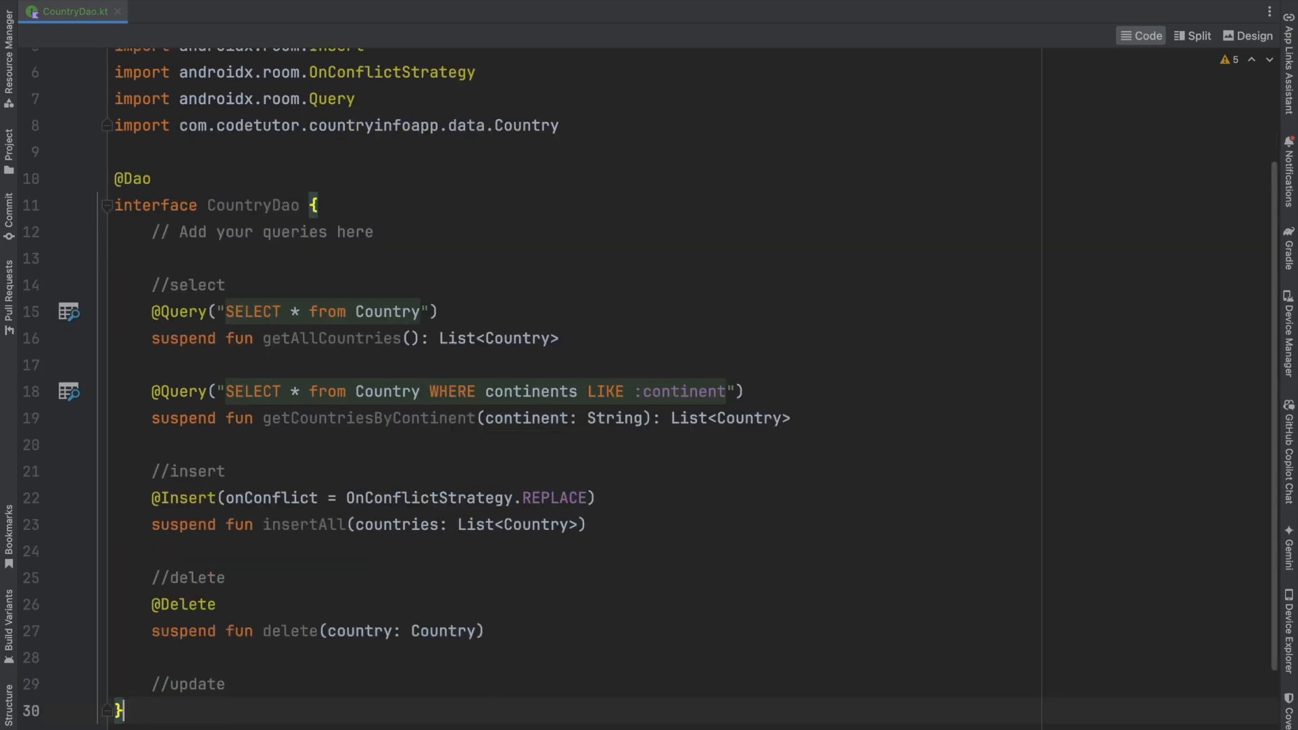
{"action": "key", "text": "End"}
{"action": "key", "text": "Return"}
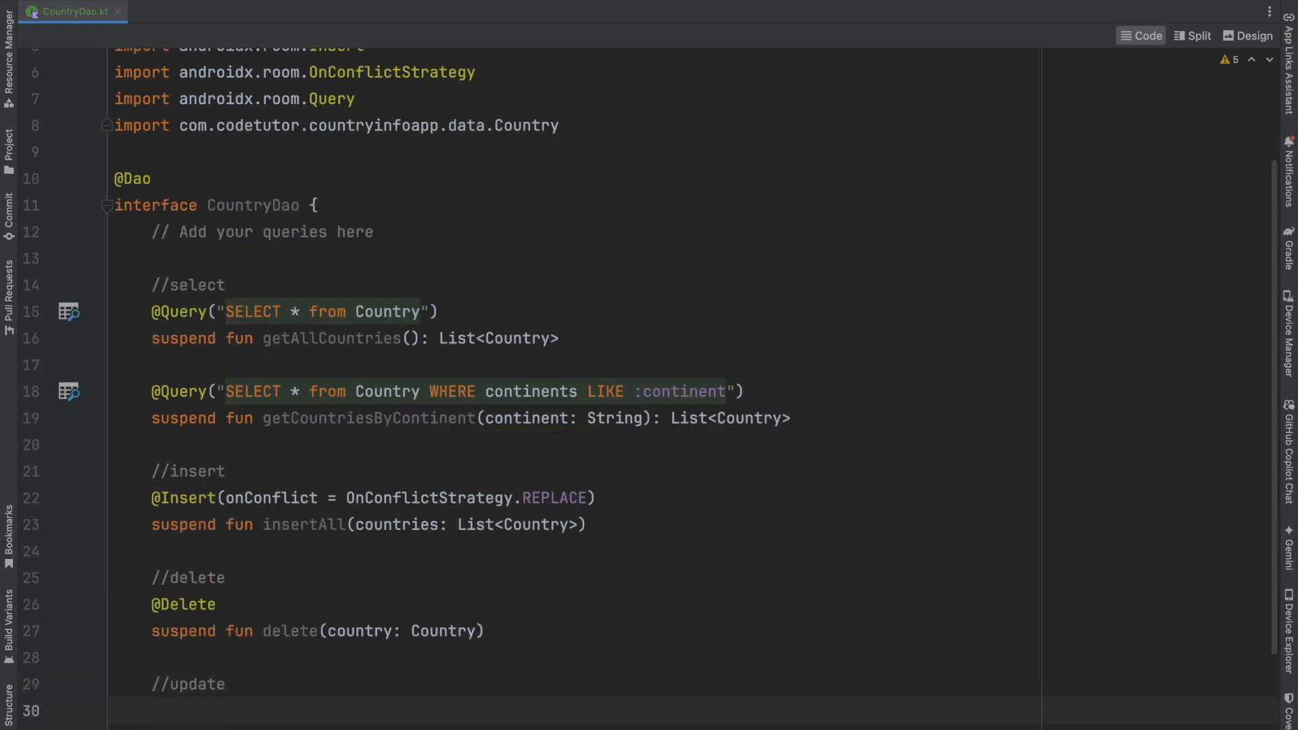
{"action": "type", "text": "@Update("}
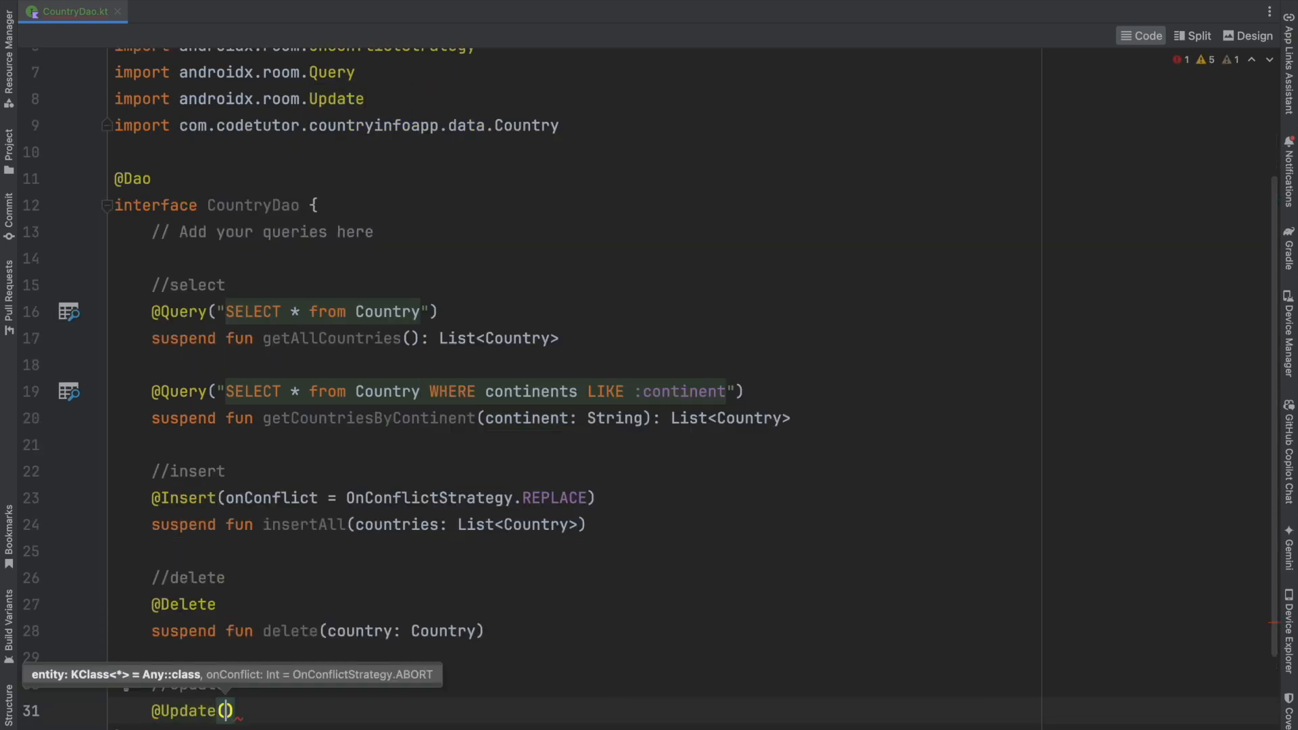
{"action": "type", "text": "onC"}
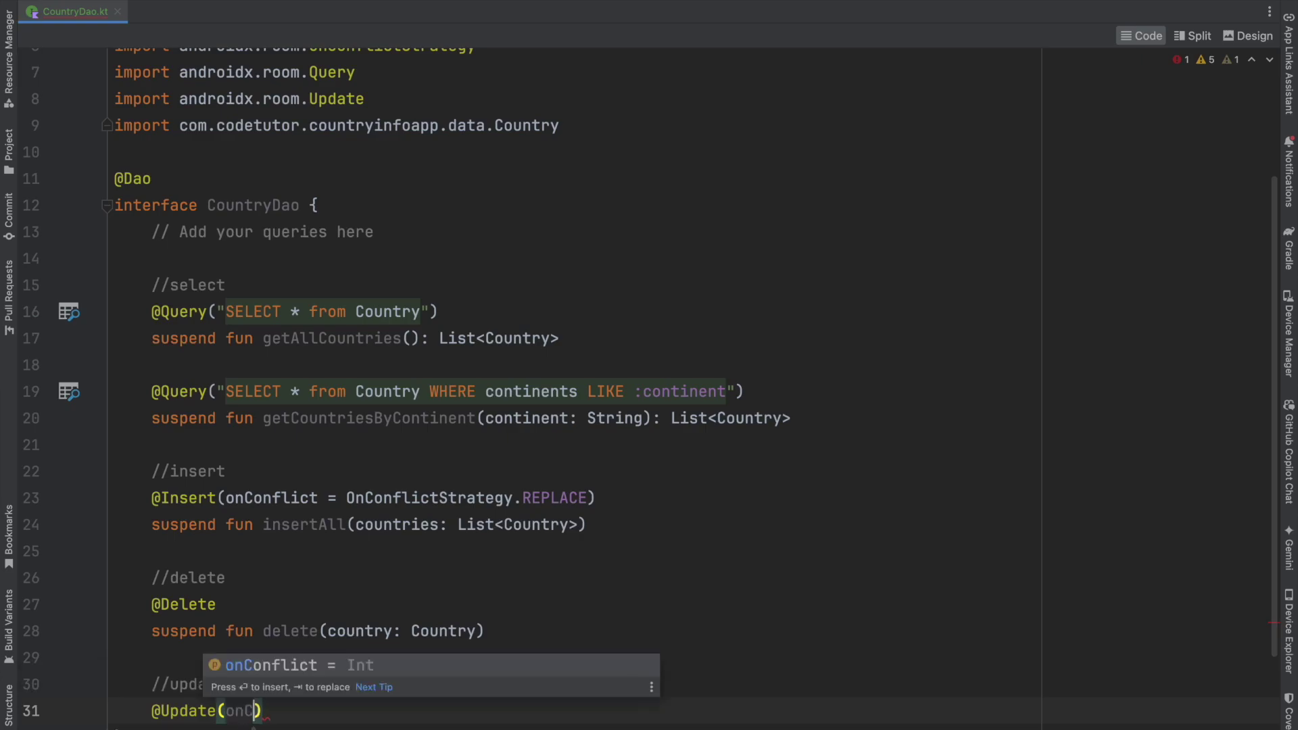
{"action": "key", "text": "Return"}
{"action": "type", "text": "onC"}
{"action": "key", "text": "BackSpace"}
{"action": "type", "text": "OnC"}
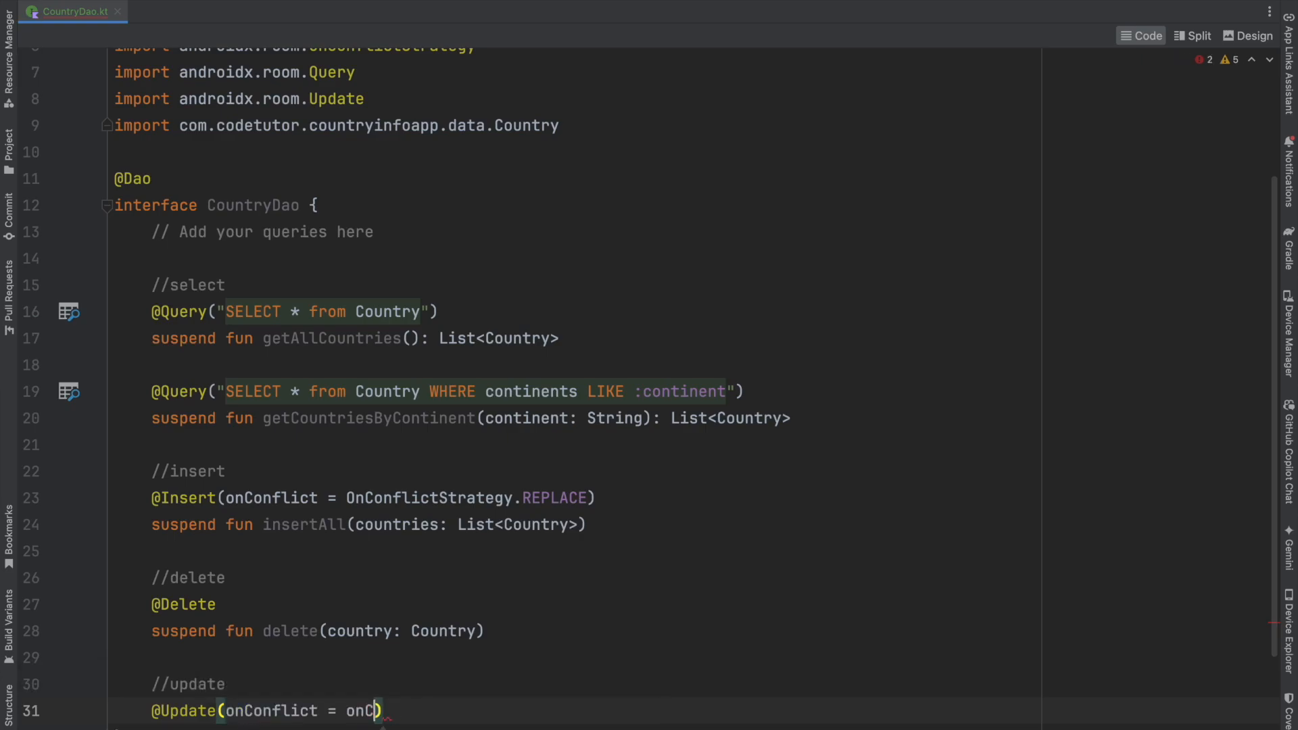
{"action": "key", "text": "BackSpace"}
{"action": "key", "text": "BackSpace"}
{"action": "key", "text": "BackSpace"}
{"action": "type", "text": "On"}
{"action": "key", "text": "Return"}
{"action": "type", "text": ".RE"}
{"action": "key", "text": "Return"}
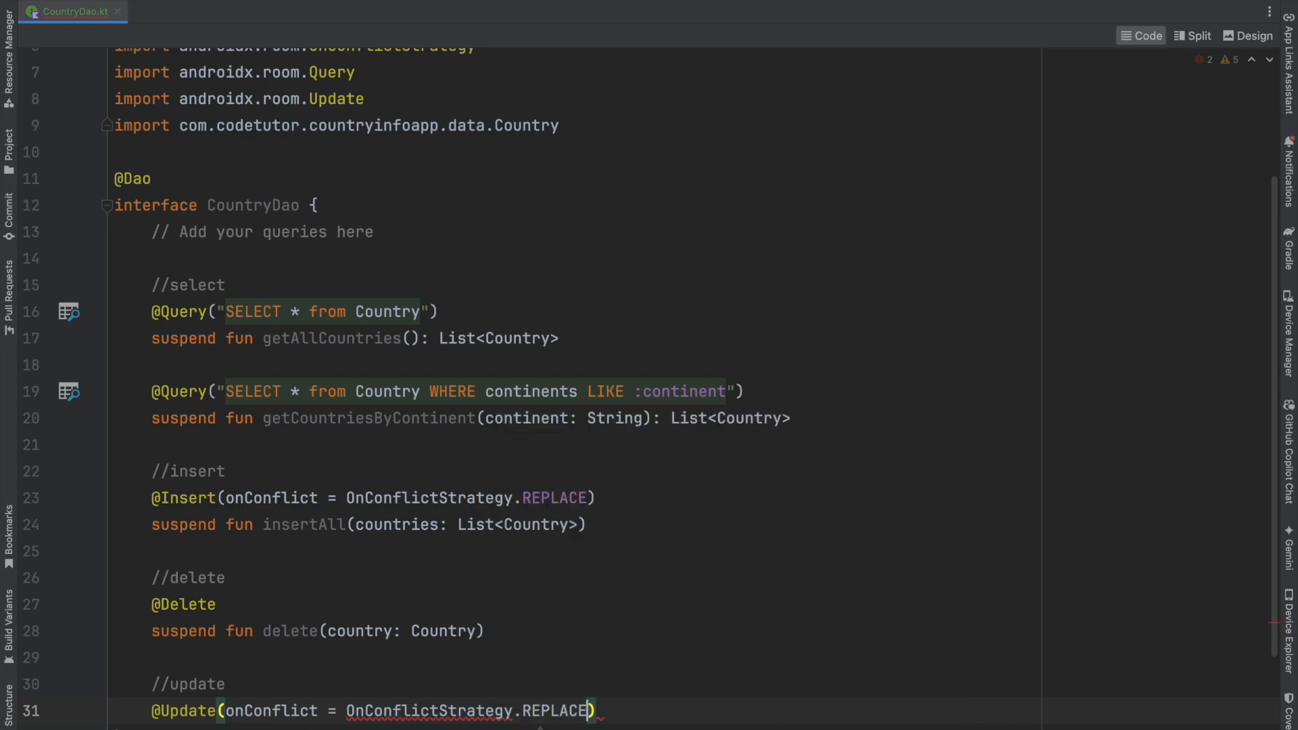
{"action": "key", "text": "End"}
Step: Declare suspend fun updateCountry(country: Country) and highlight the update declaration for review
{"action": "key", "text": "Return"}
{"action": "type", "text": "sus"}
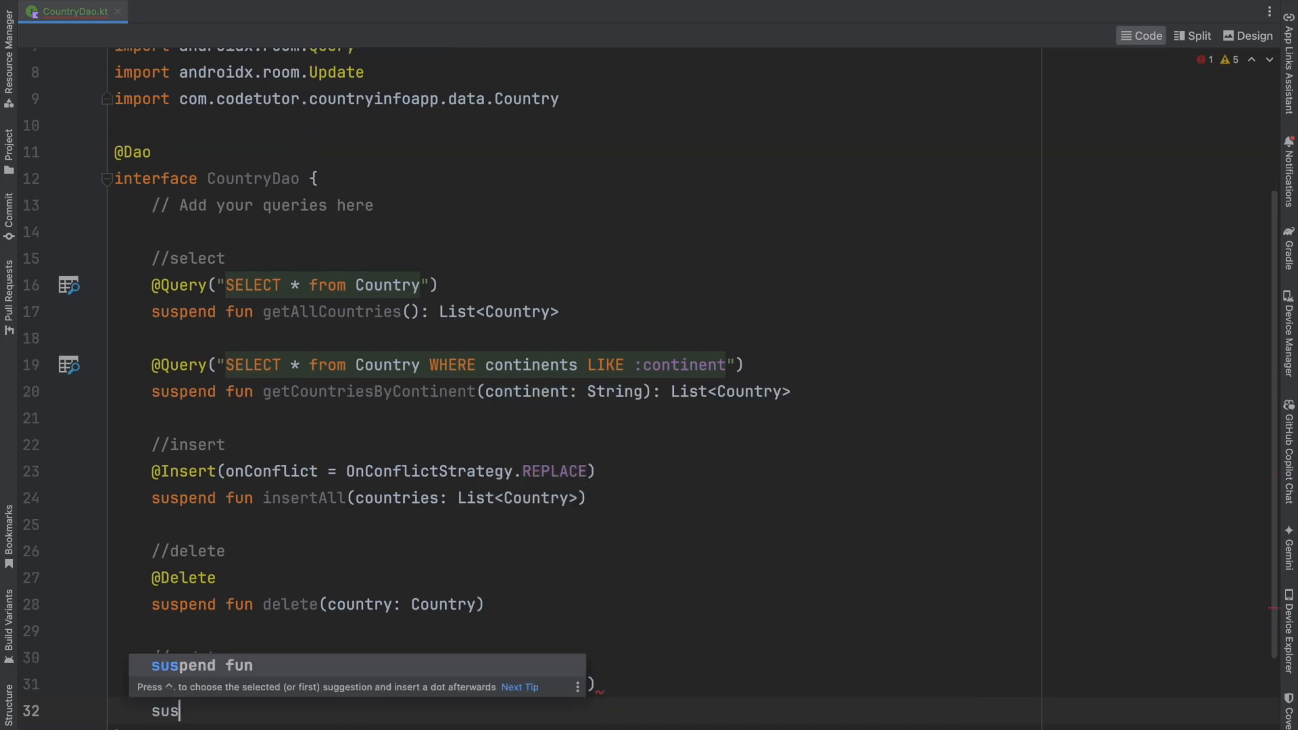
{"action": "key", "text": "Return"}
{"action": "type", "text": "updateCou"}
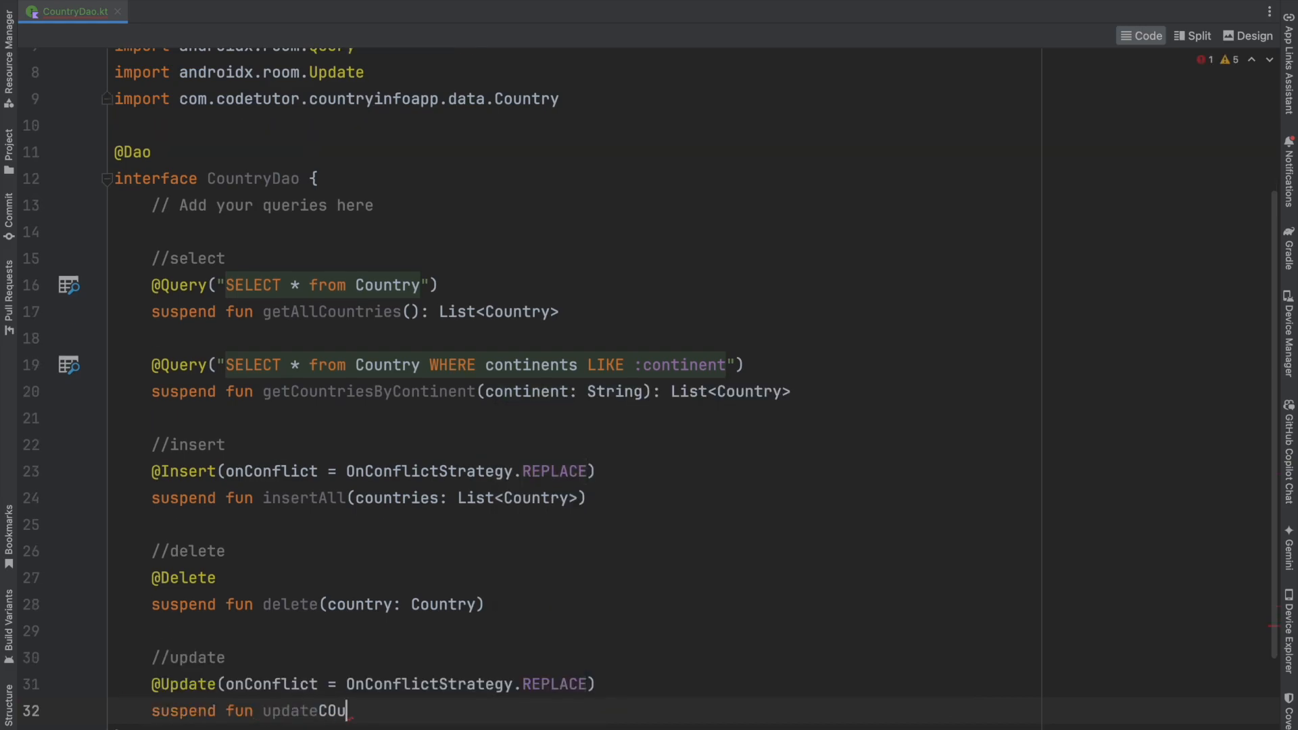
{"action": "type", "text": "ntry(C"}
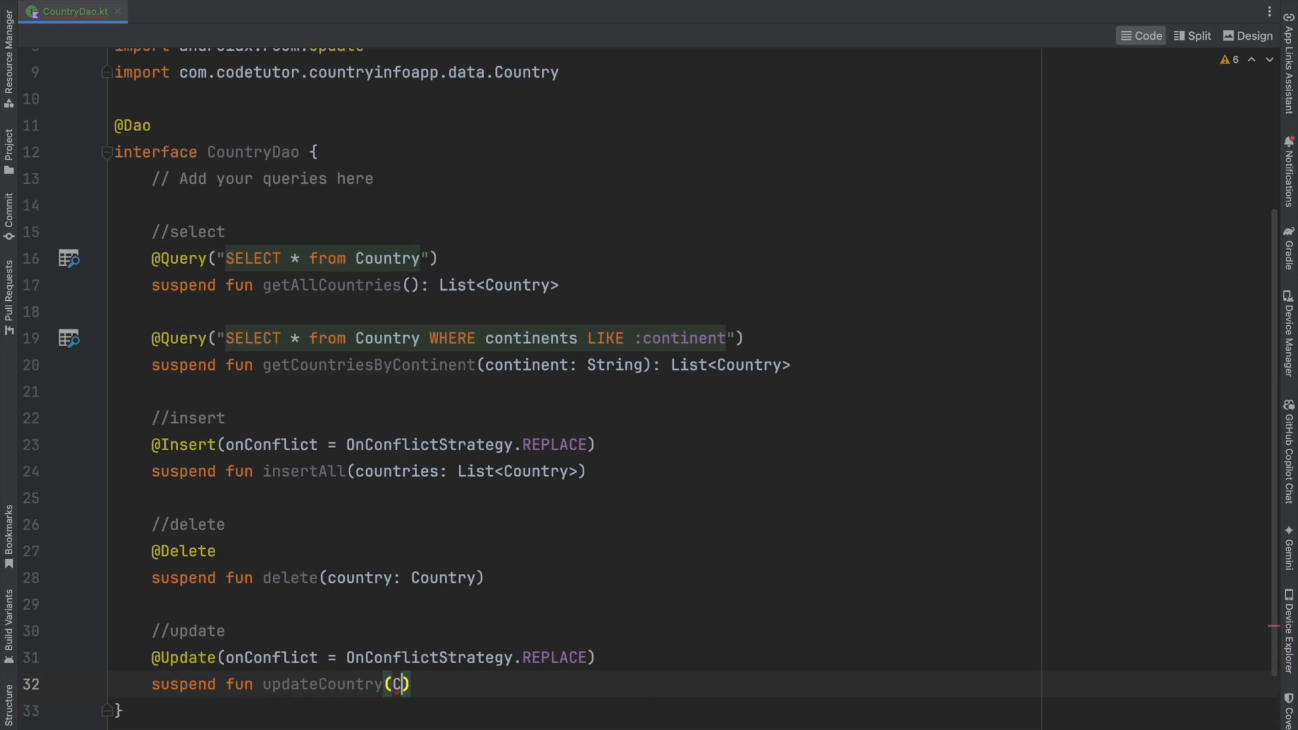
{"action": "type", "text": "ountry: Country"}
{"action": "left_click_drag", "start_coordinate": [549, 684], "coordinate": [551, 657]}
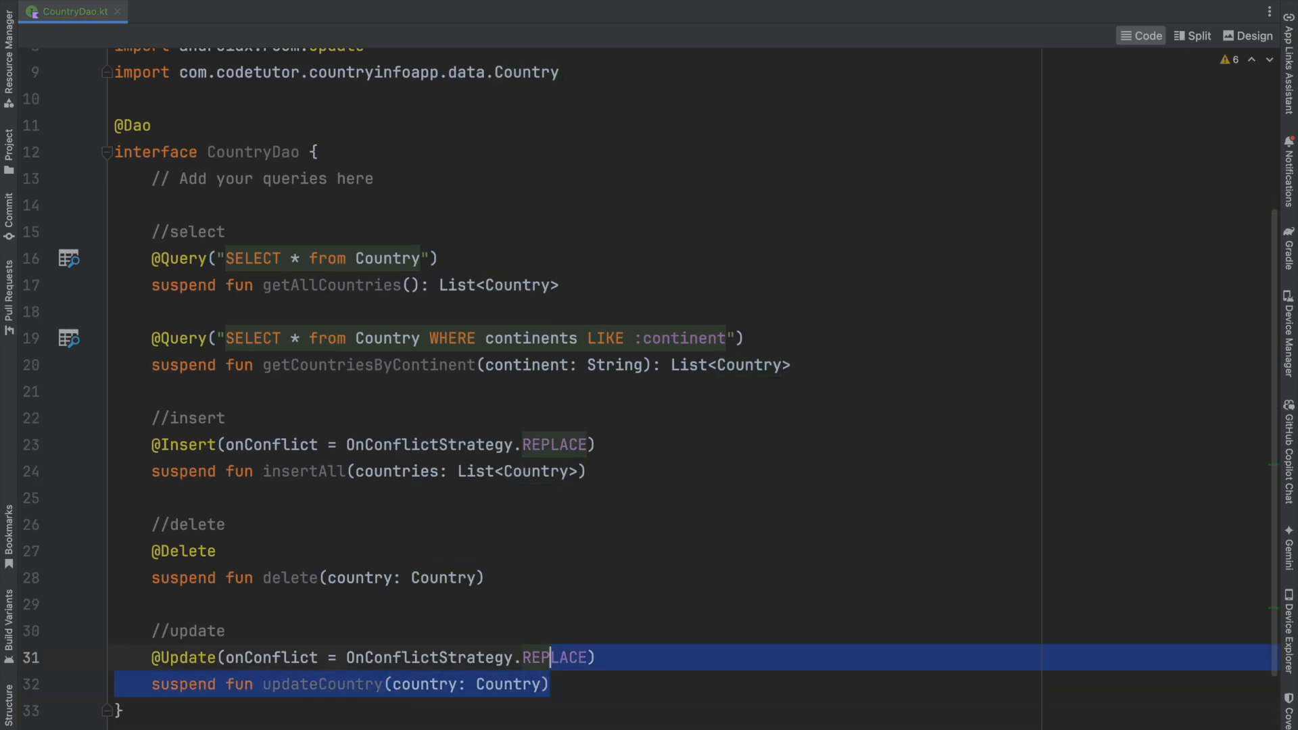
{"action": "key", "text": "shift+Home"}
{"action": "key", "text": "Escape"}
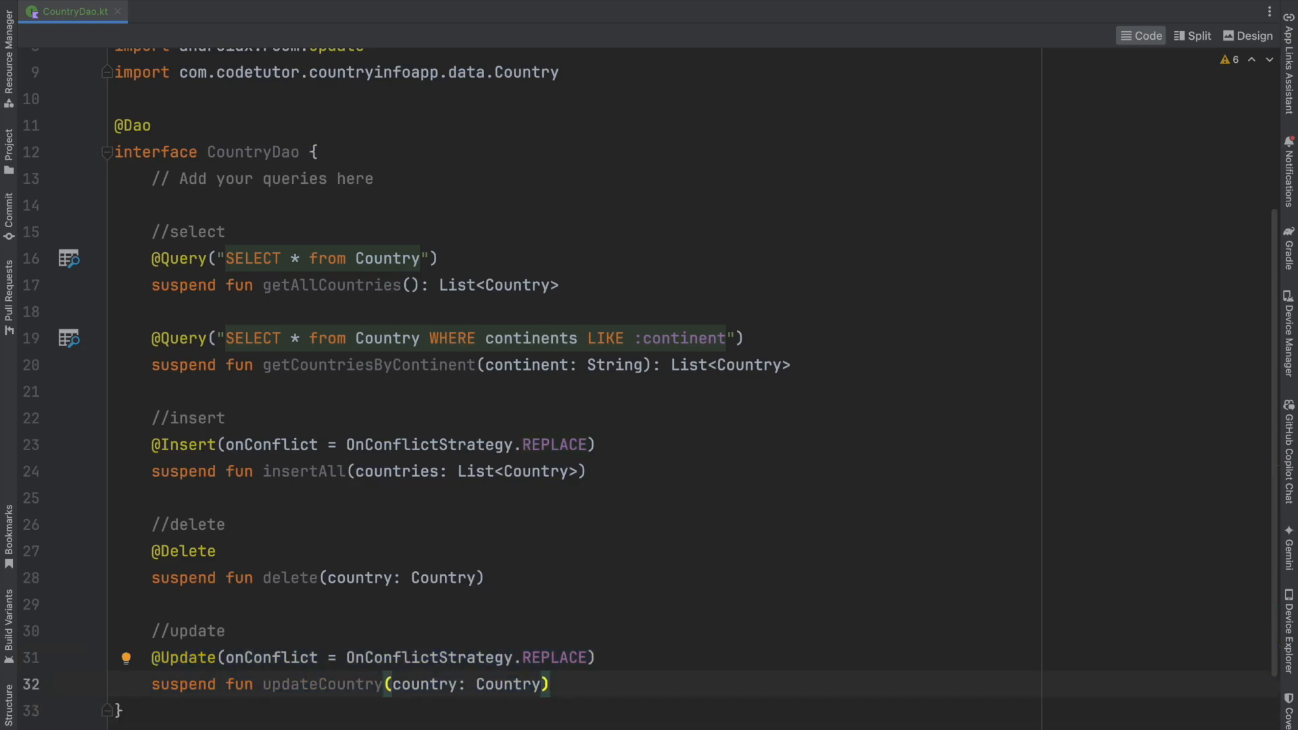
{"action": "key", "text": "Return"}
{"action": "key", "text": "Return"}
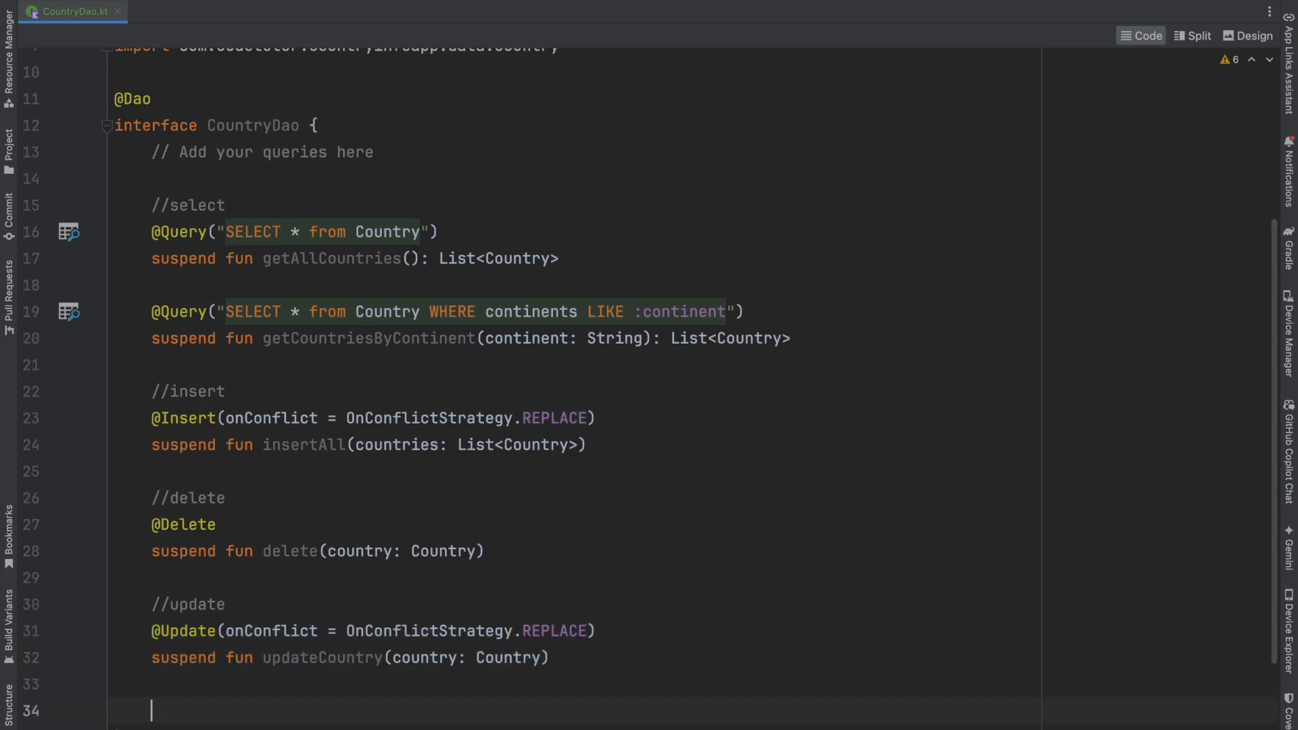
{"action": "type", "text": "//"}
{"action": "type", "text": "Update2"}
{"action": "key", "text": "Return"}
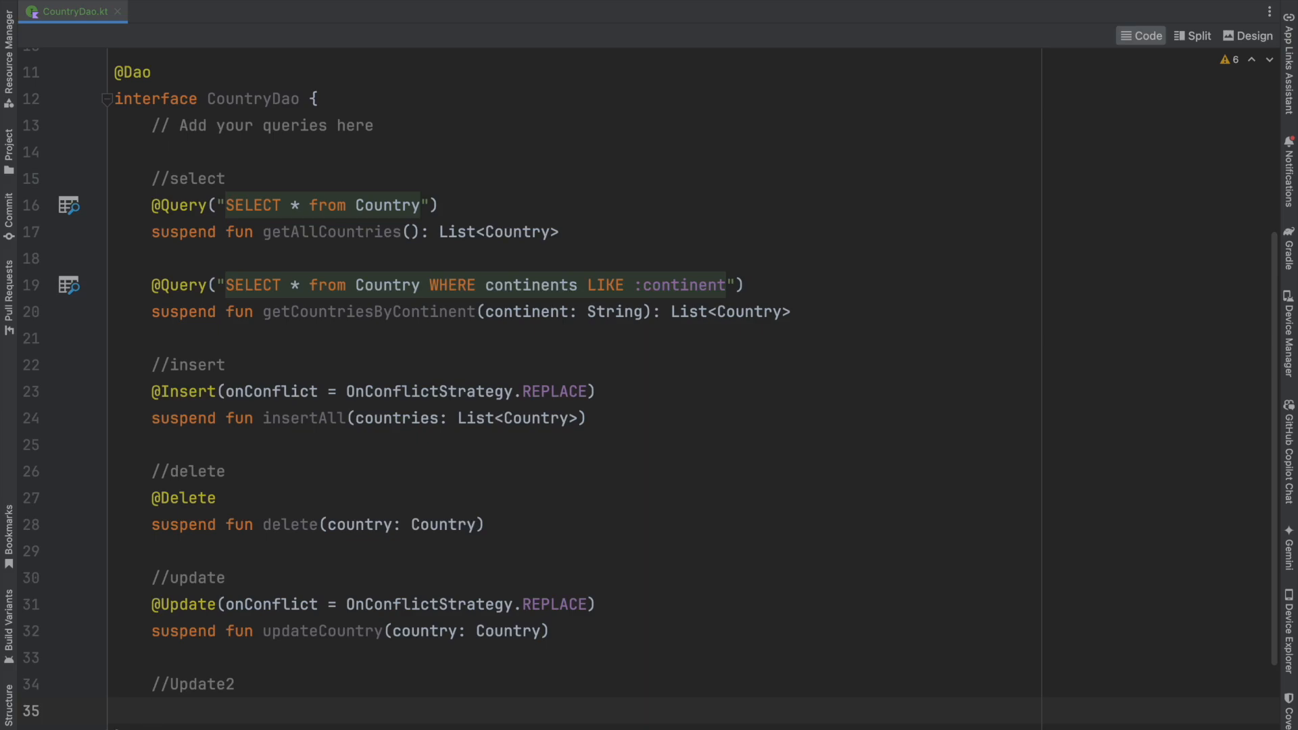
{"action": "type", "text": "@"}
{"action": "type", "text": "Q"}
{"action": "key", "text": "Return"}
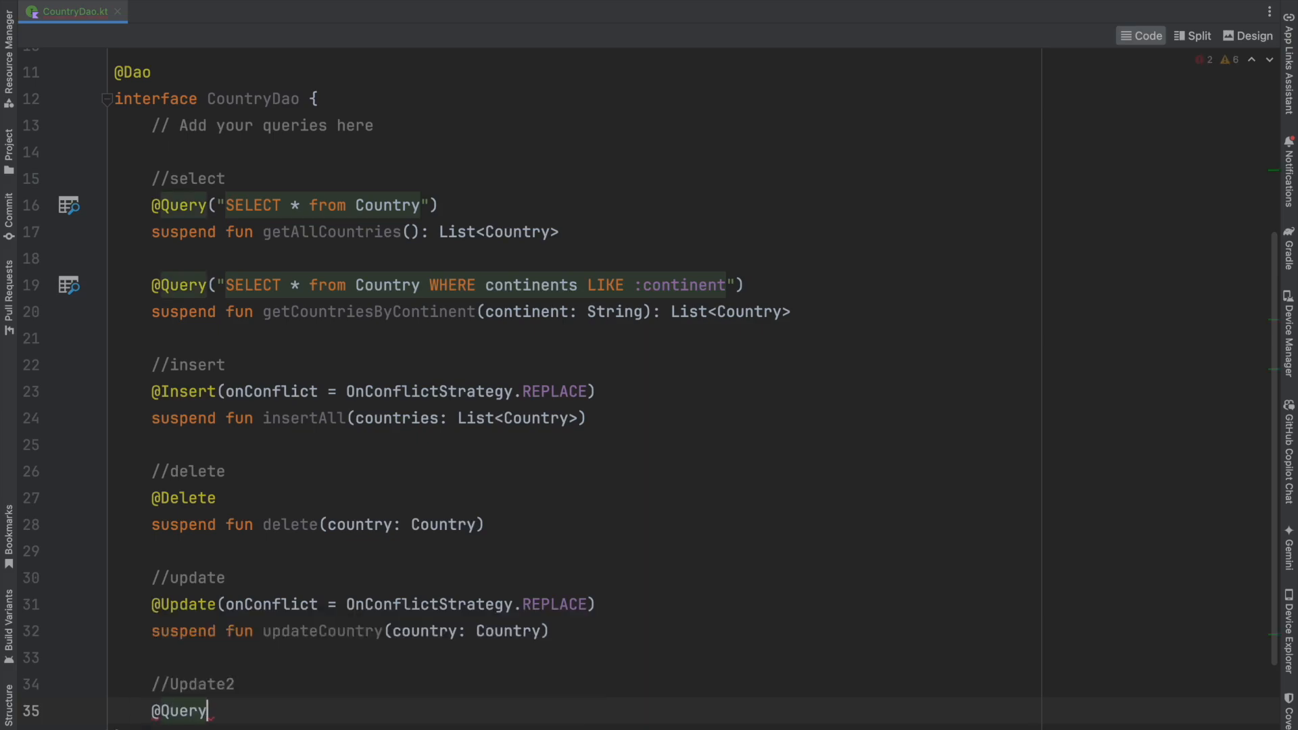
{"action": "type", "text": "(\"S"}
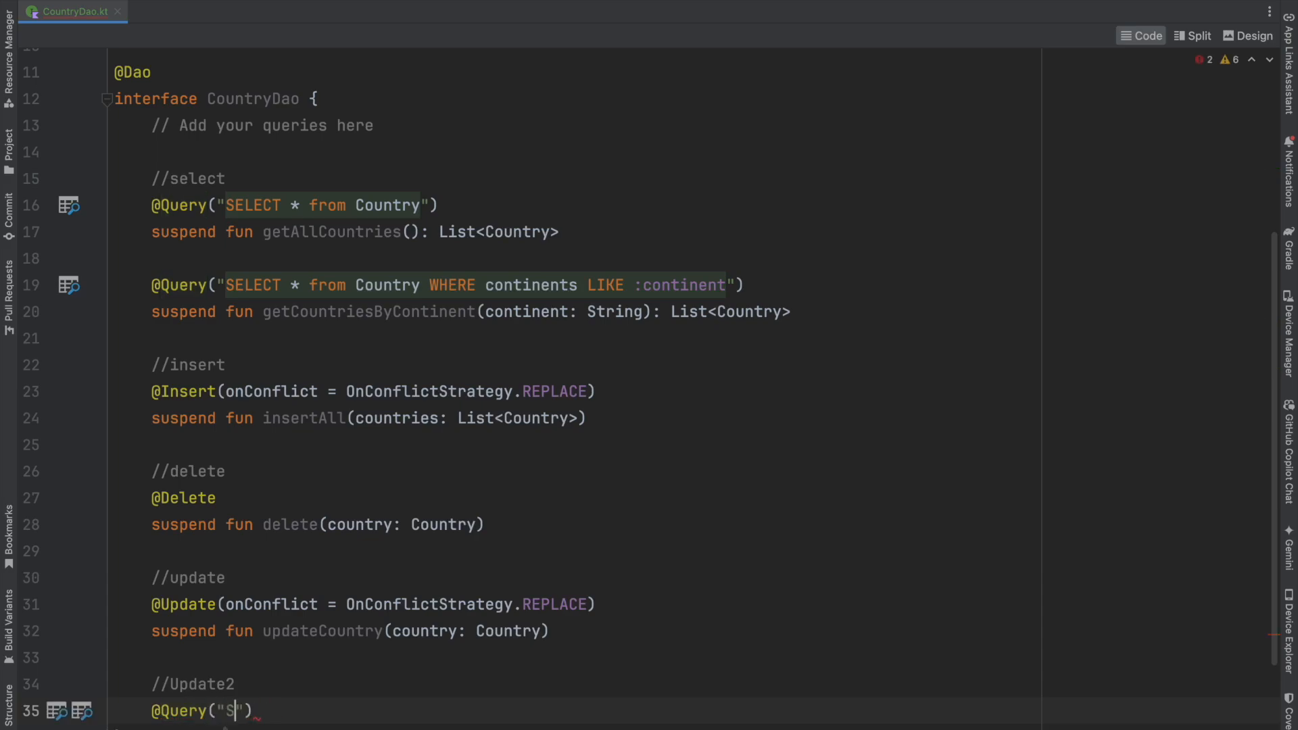
{"action": "type", "text": "T"}
{"action": "key", "text": "BackSpace"}
{"action": "key", "text": "BackSpace"}
{"action": "type", "text": "UPDATE Country "}
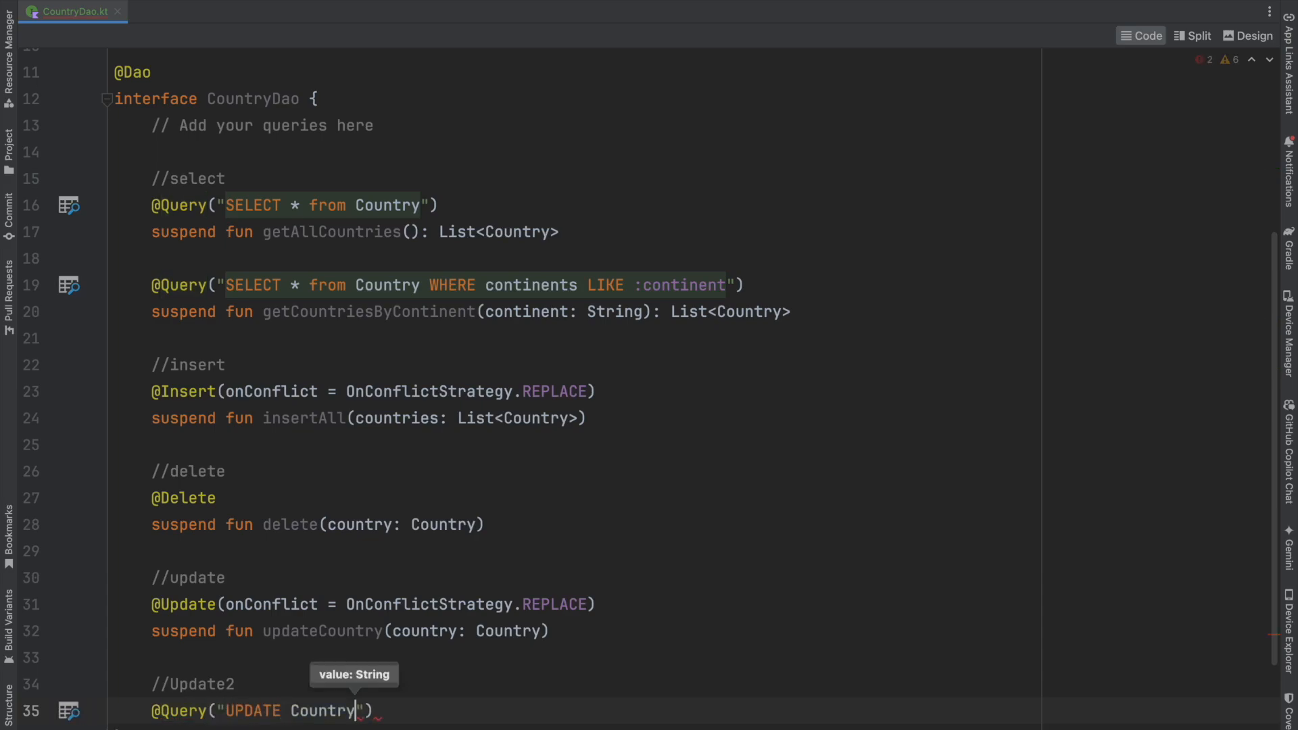
{"action": "type", "text": "set c"}
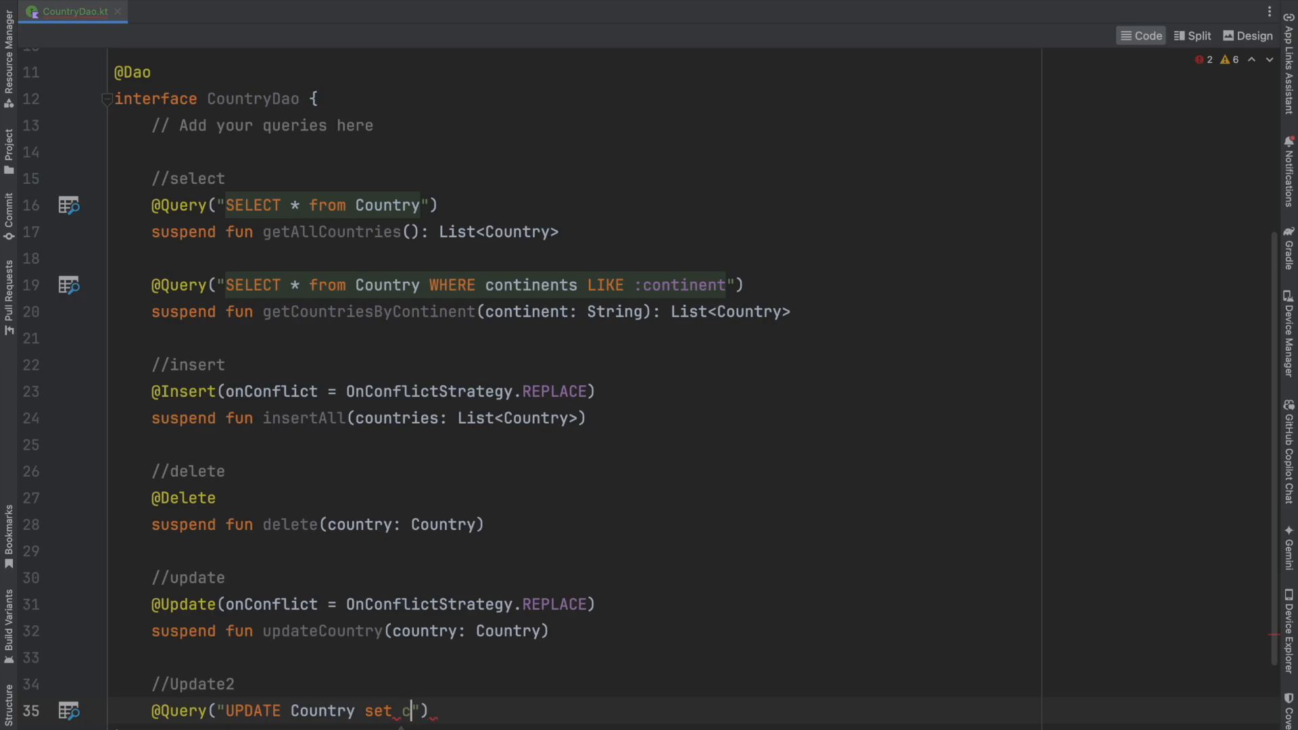
{"action": "type", "text": "apa"}
{"action": "key", "text": "BackSpace"}
{"action": "type", "text": "ital = "}
{"action": "type", "text": ":capital where id"}
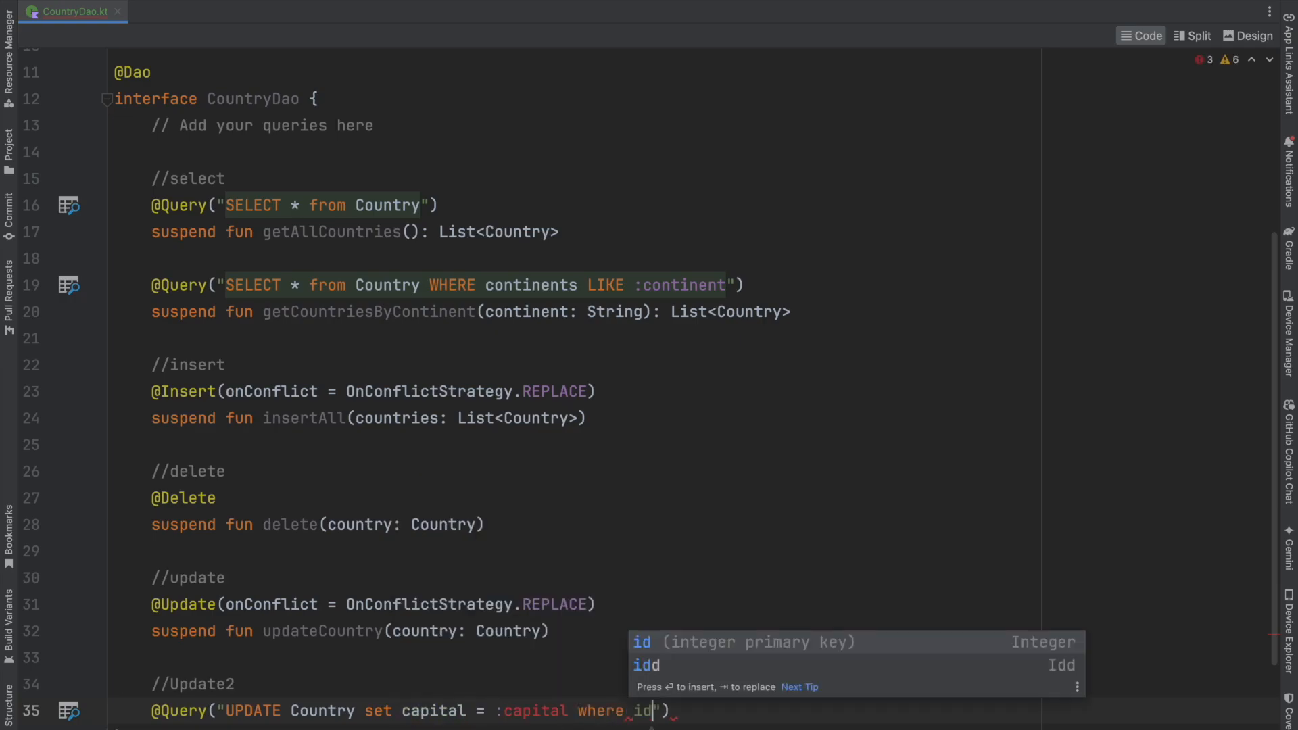
{"action": "type", "text": " = :id"}
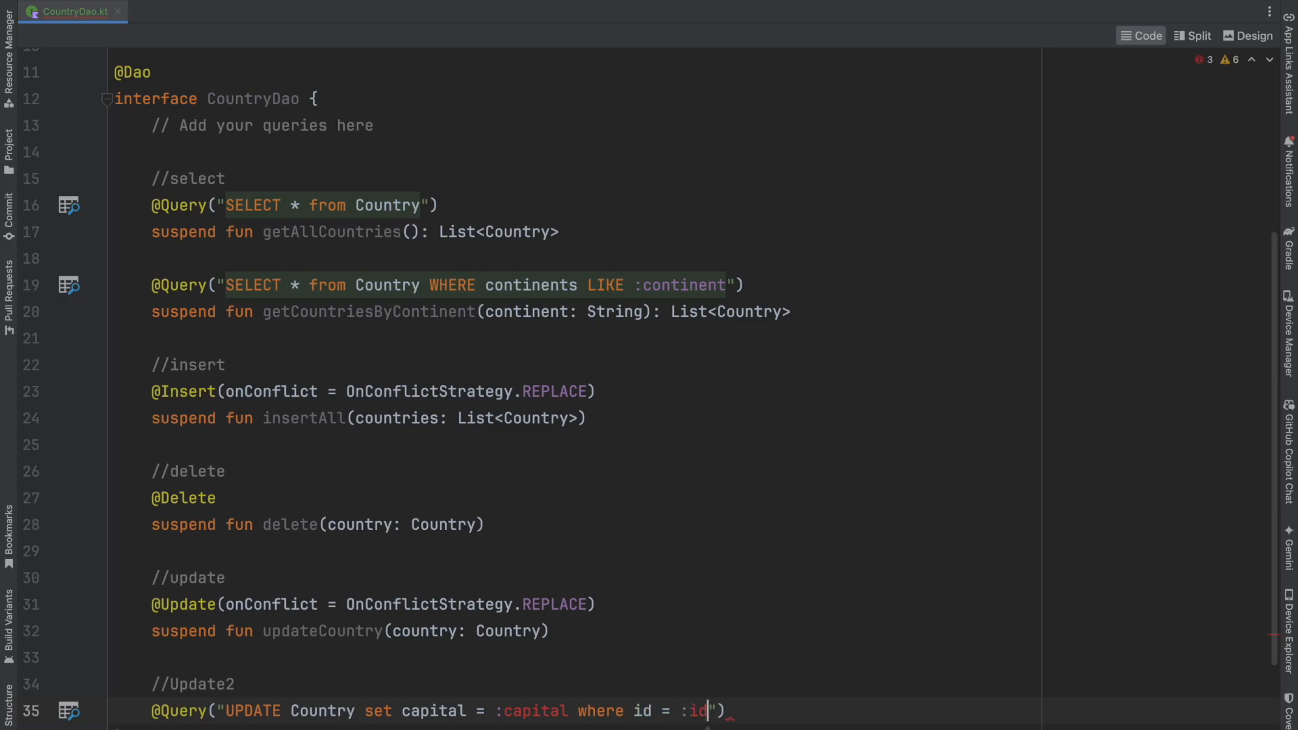
Step: Point out the :capital and :id parameters in the query, then start a line for the function
{"action": "double_click", "coordinate": [528, 710]}
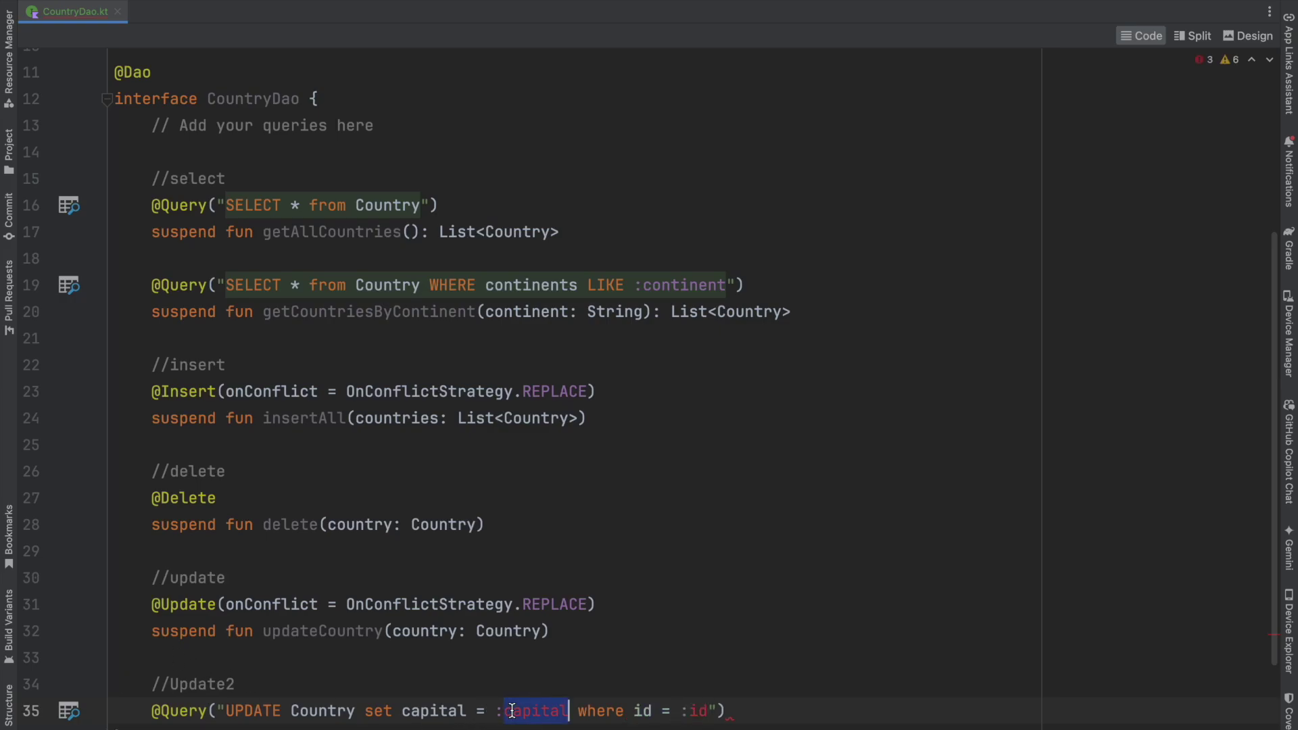
{"action": "double_click", "coordinate": [698, 711]}
{"action": "left_click", "coordinate": [733, 713]}
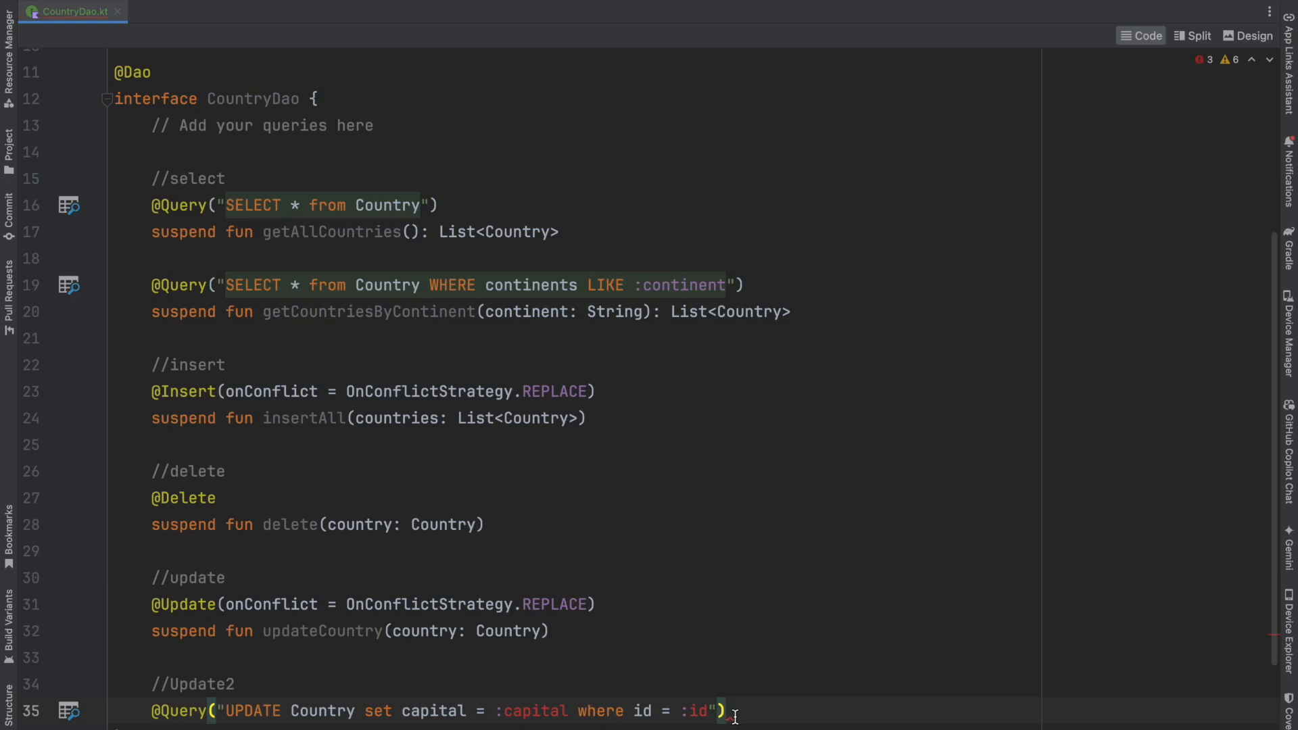
{"action": "key", "text": "Return"}
{"action": "type", "text": "sus"}
Step: Declare suspend fun updateCountry(capital: List<String>, id: Int) under the custom update query
{"action": "key", "text": "Tab"}
{"action": "type", "text": "updateCountry"}
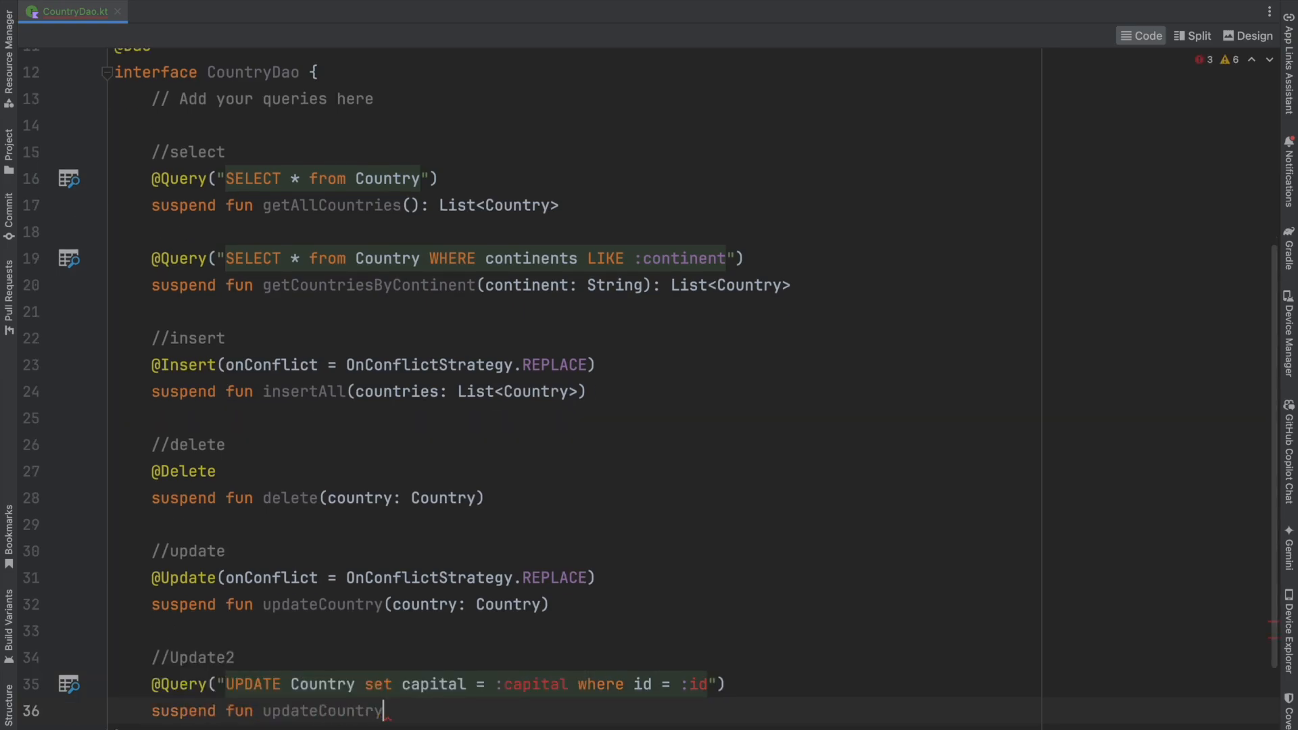
{"action": "type", "text": "(capital: List<"}
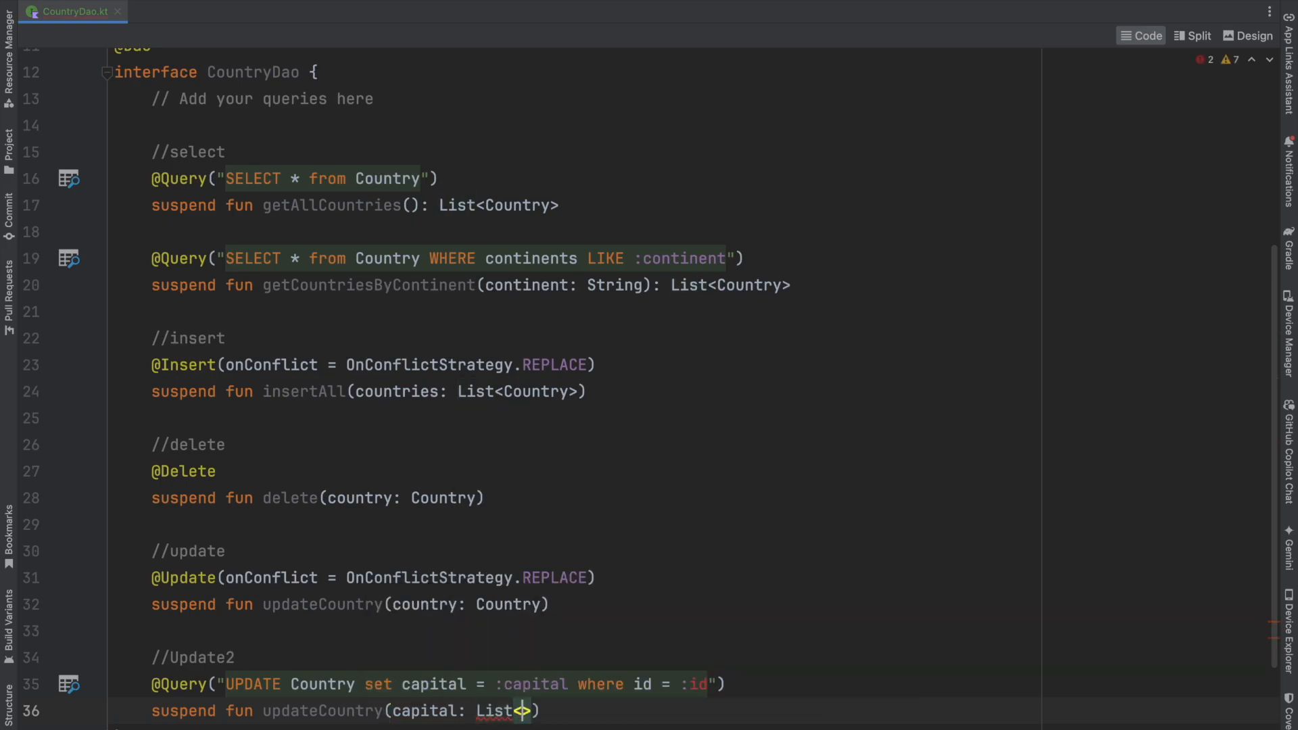
{"action": "type", "text": "St"}
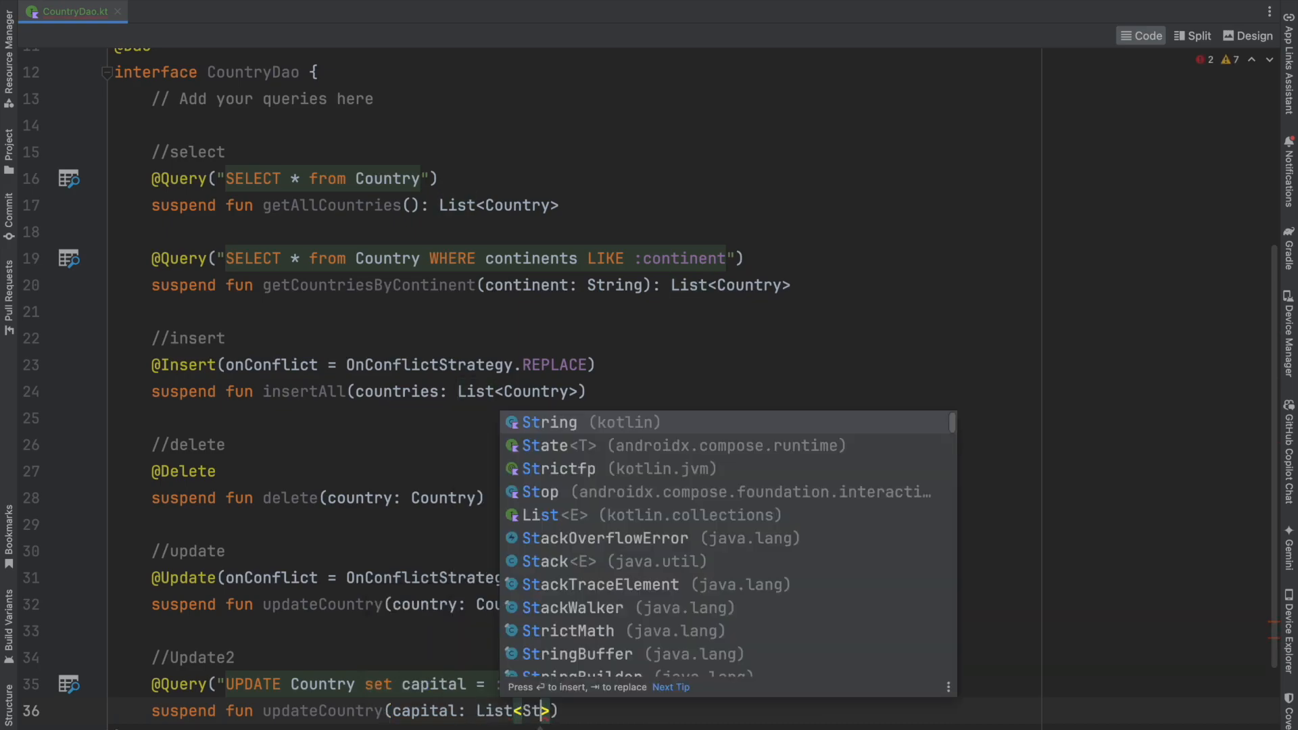
{"action": "key", "text": "Tab"}
{"action": "key", "text": "End"}
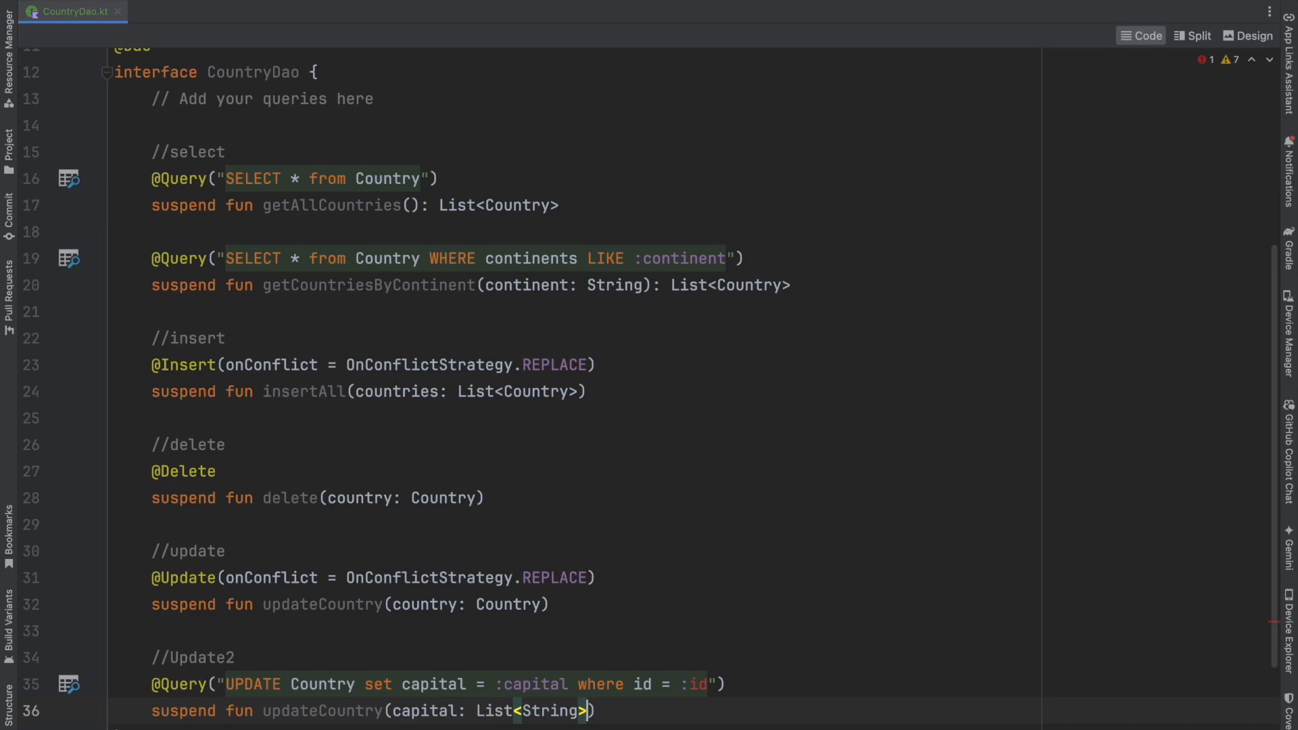
{"action": "type", "text": ", id: "}
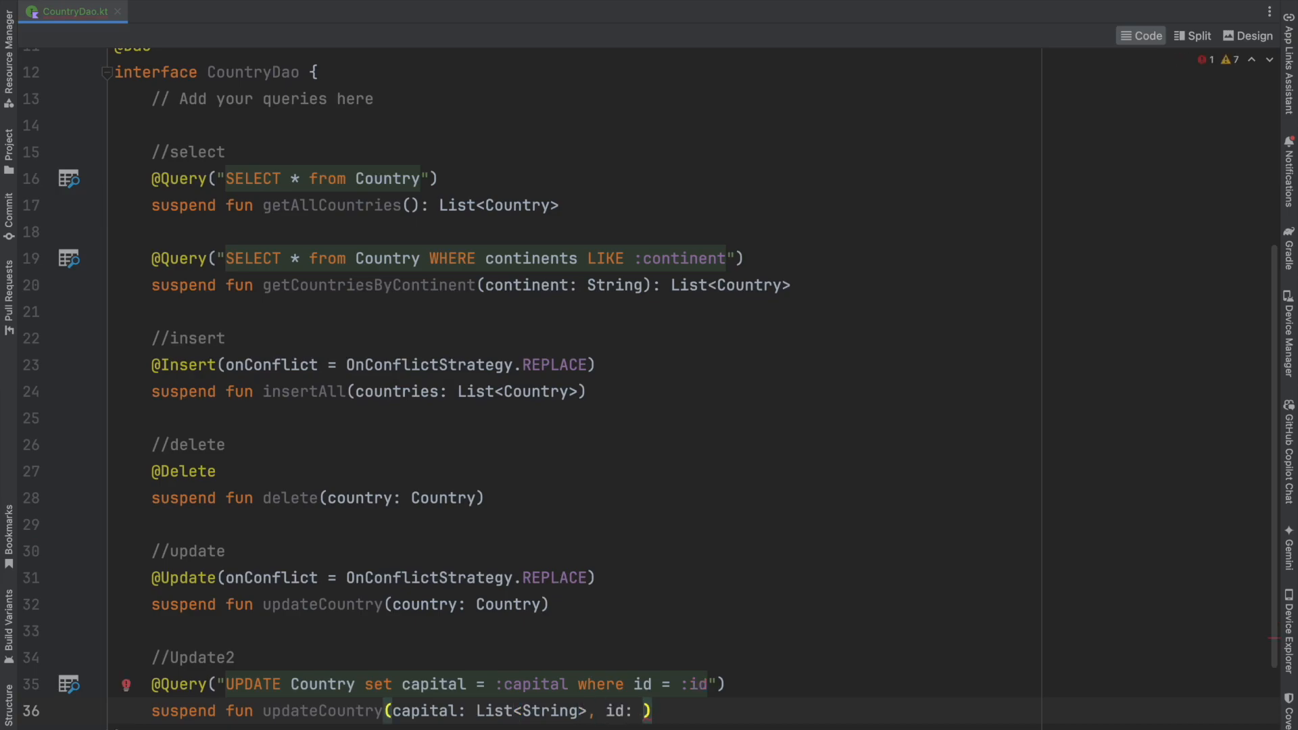
{"action": "type", "text": "In"}
{"action": "key", "text": "Tab"}
{"action": "scroll", "coordinate": [778, 596], "scroll_direction": "down", "scroll_amount": 1}
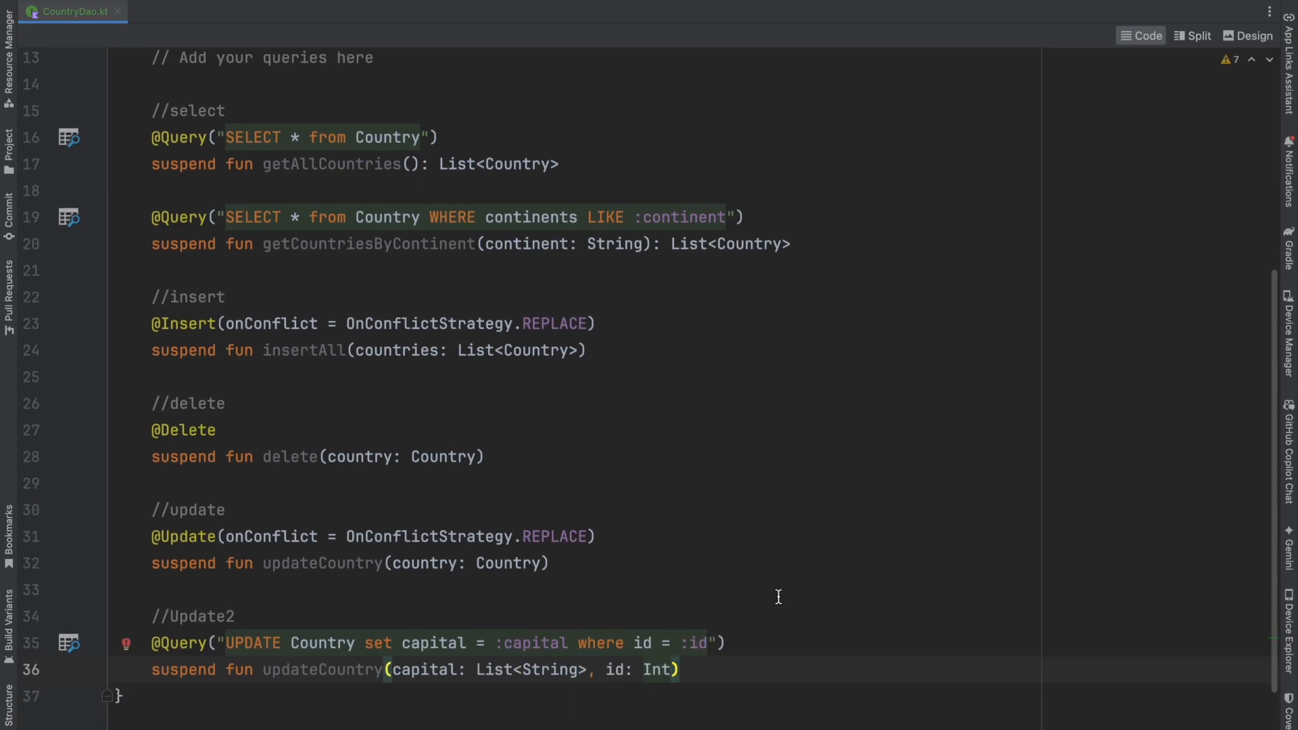
{"action": "scroll", "coordinate": [778, 596], "scroll_direction": "up", "scroll_amount": 1}
{"action": "scroll", "coordinate": [777, 597], "scroll_direction": "up", "scroll_amount": 1}
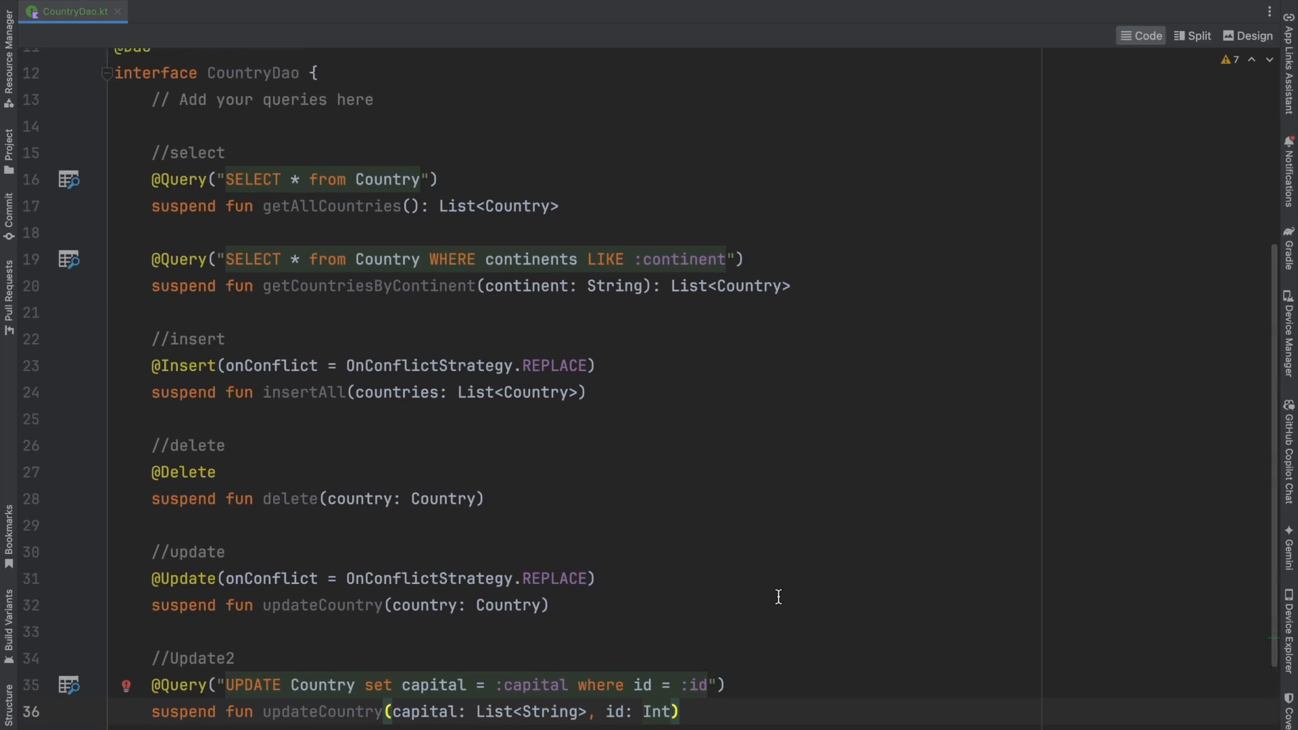
{"action": "left_click", "coordinate": [613, 607]}
{"action": "type", "text": ": I"}
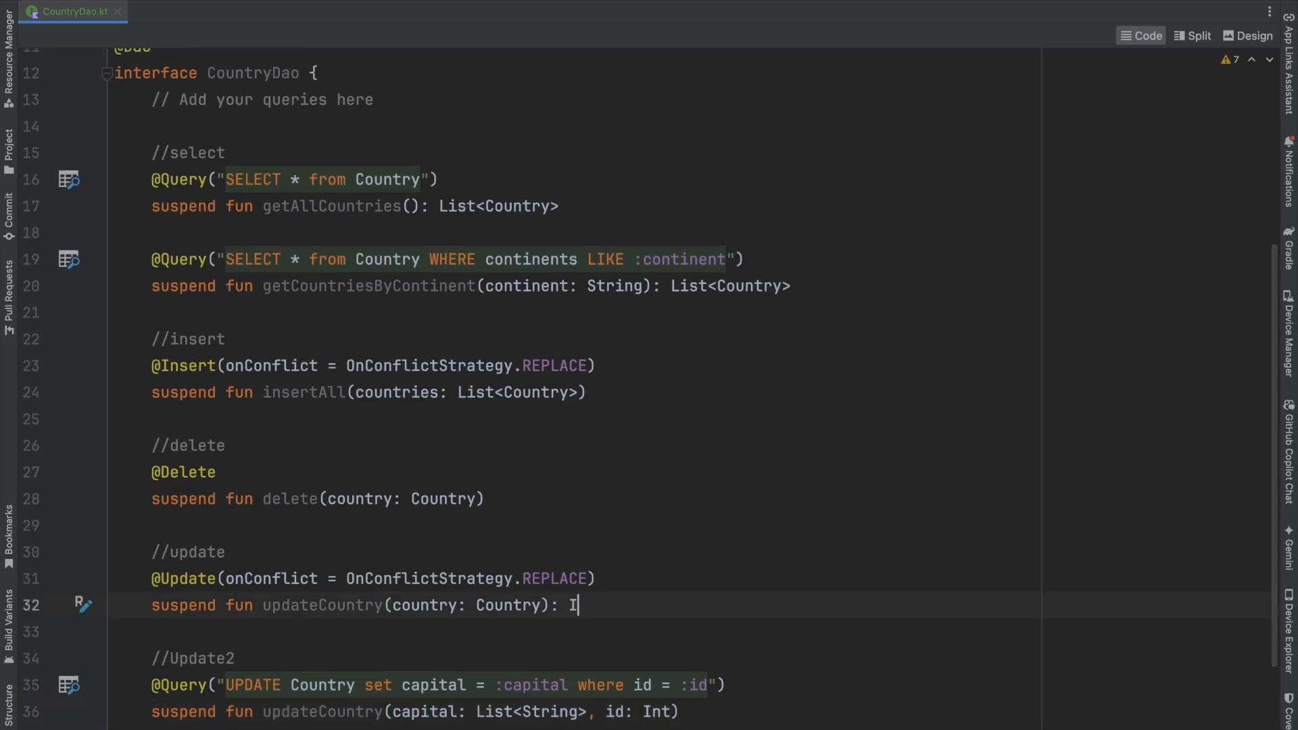
{"action": "type", "text": "nt"}
Step: Give delete and both updateCountry functions an Int return type
{"action": "left_click", "coordinate": [733, 712]}
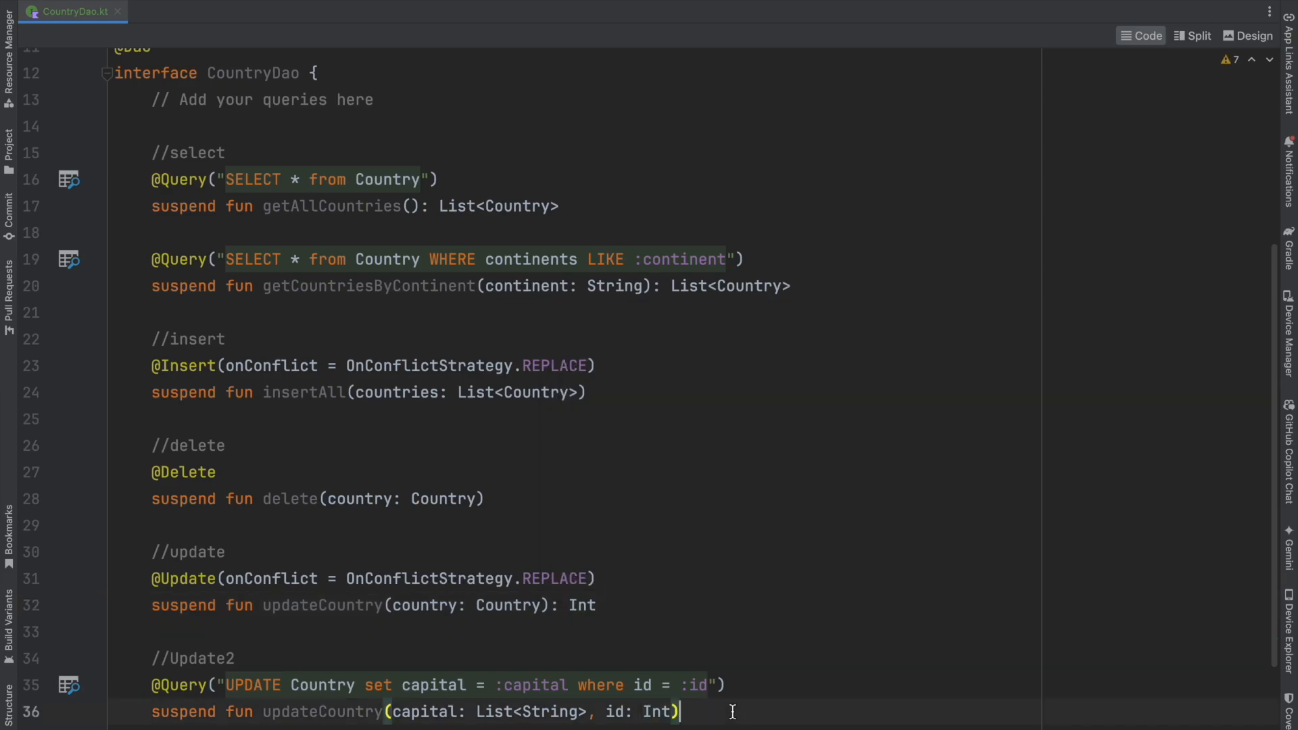
{"action": "type", "text": ": In"}
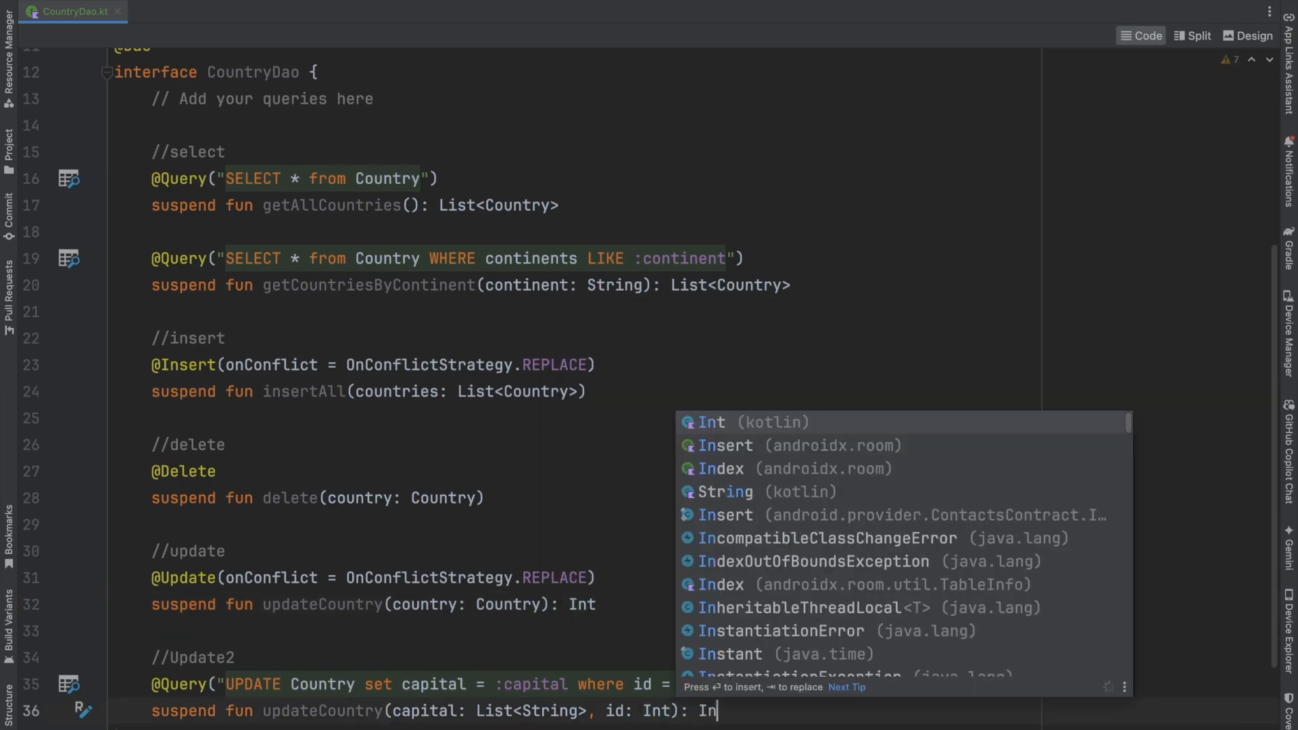
{"action": "type", "text": "t"}
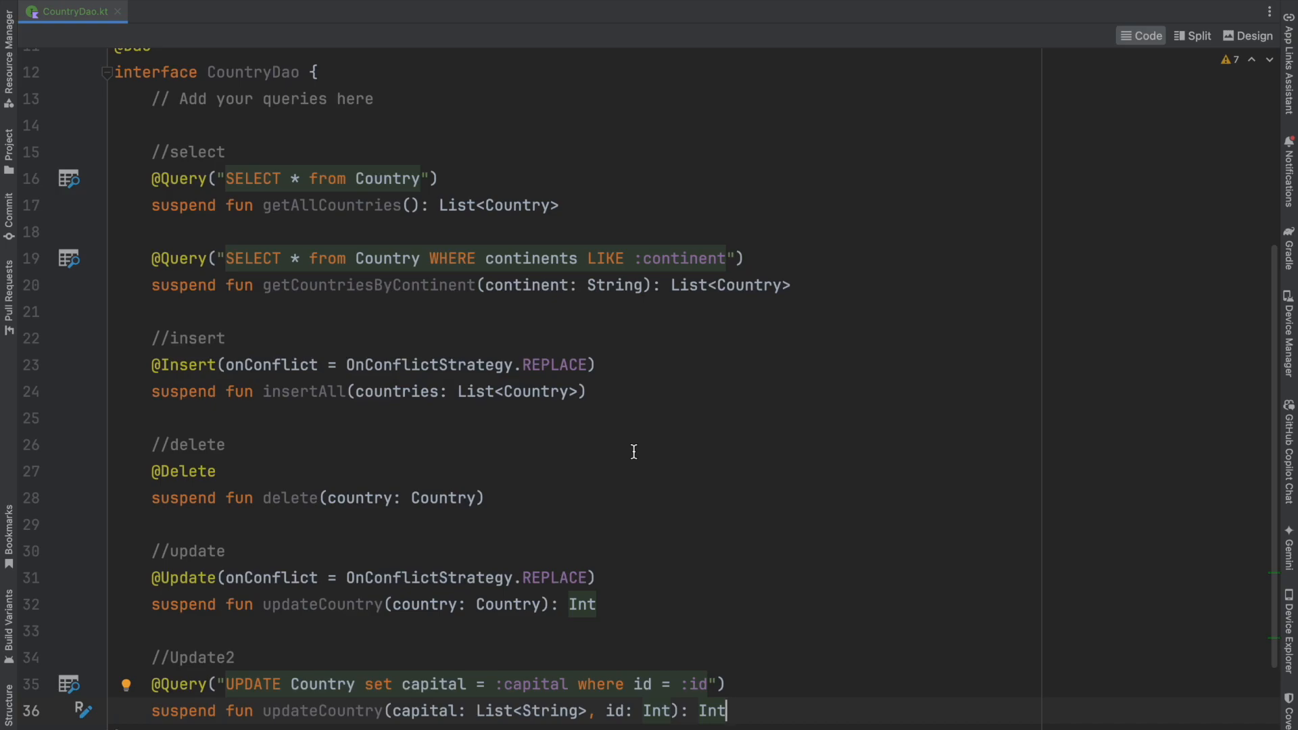
{"action": "left_click", "coordinate": [490, 498]}
{"action": "type", "text": ":"}
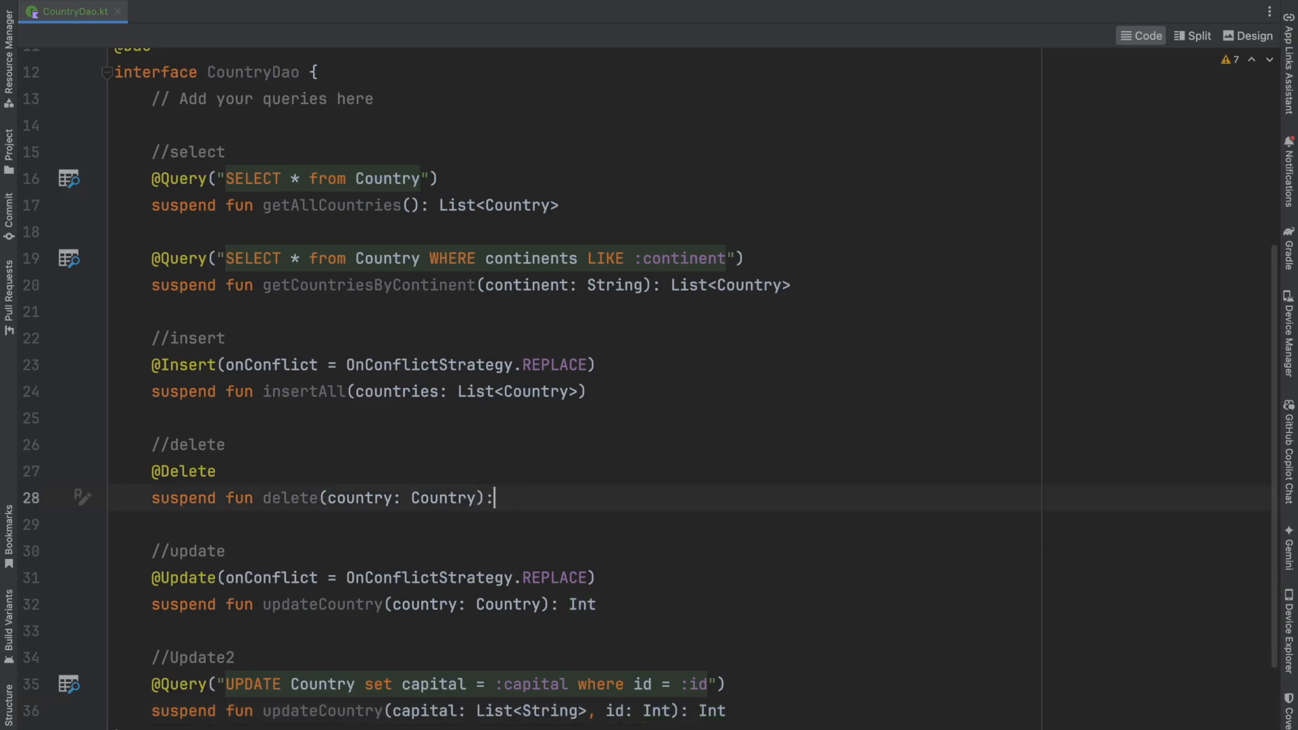
{"action": "type", "text": " Int"}
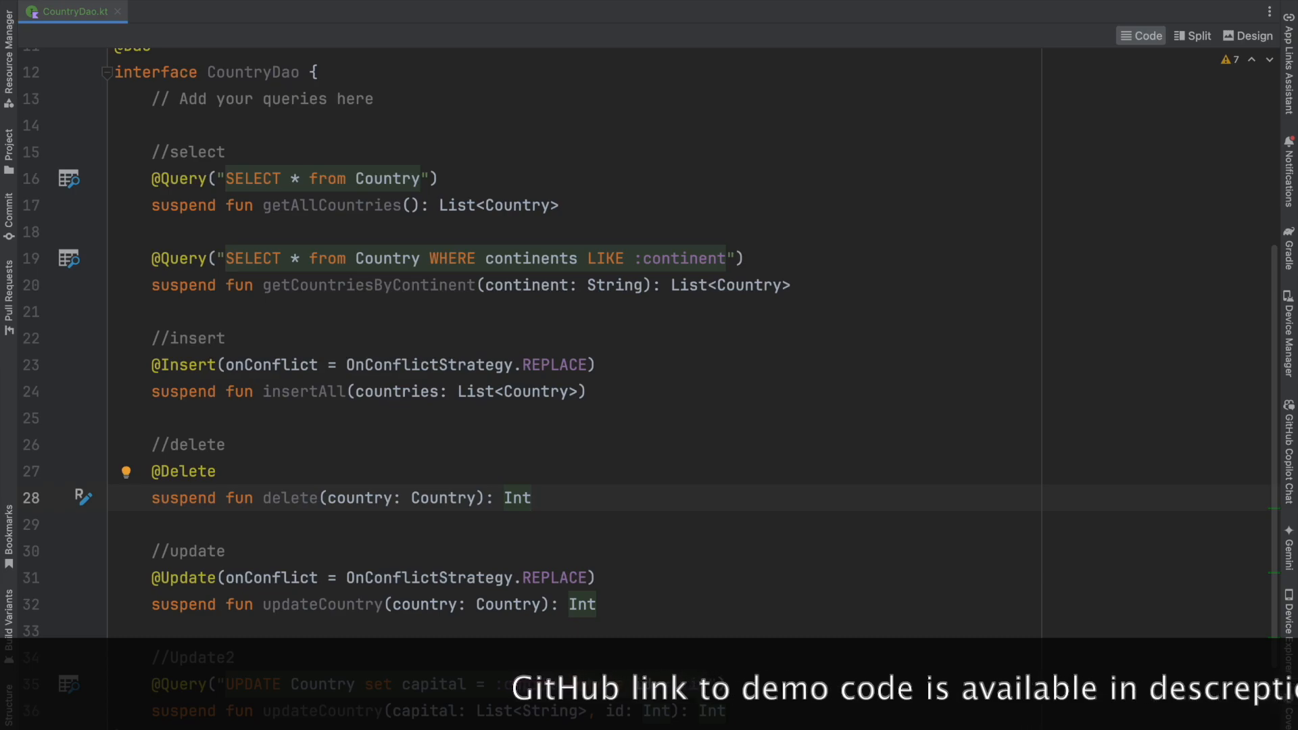
{"action": "scroll", "coordinate": [674, 515], "scroll_direction": "down", "scroll_amount": 5}
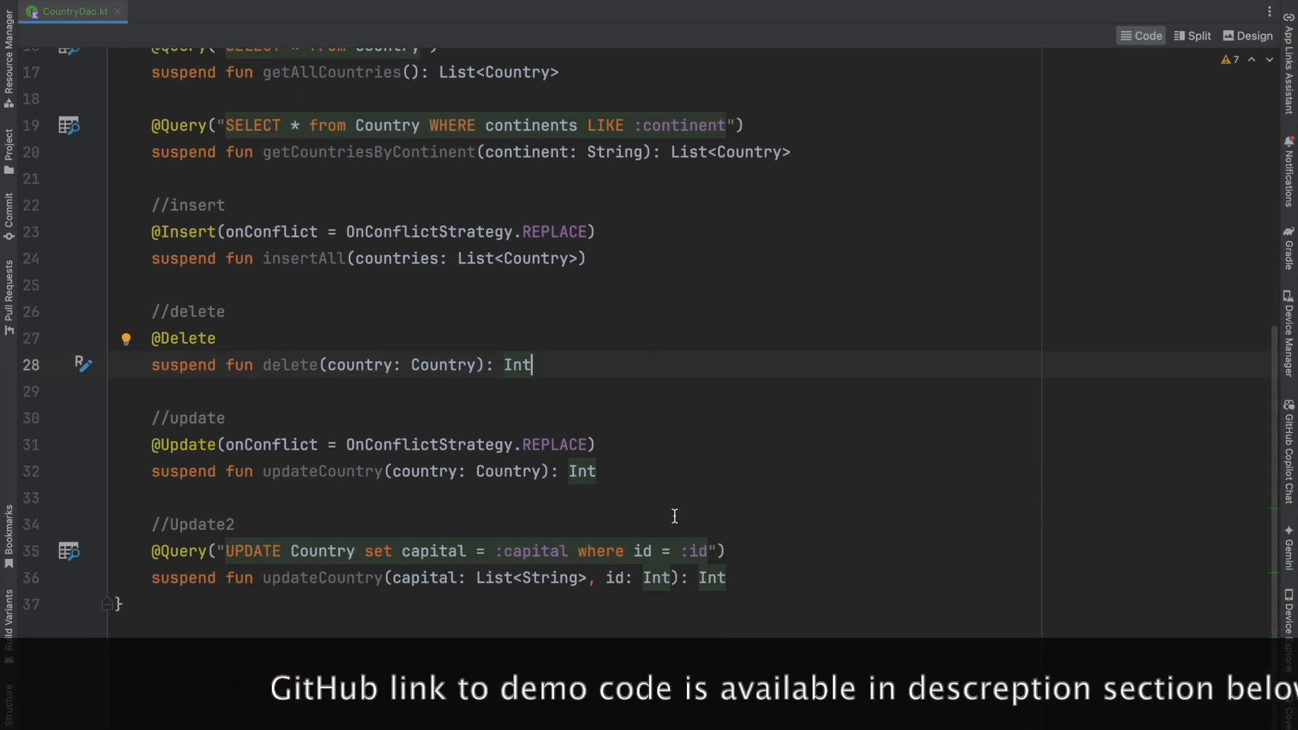
{"action": "scroll", "coordinate": [673, 516], "scroll_direction": "up", "scroll_amount": 5}
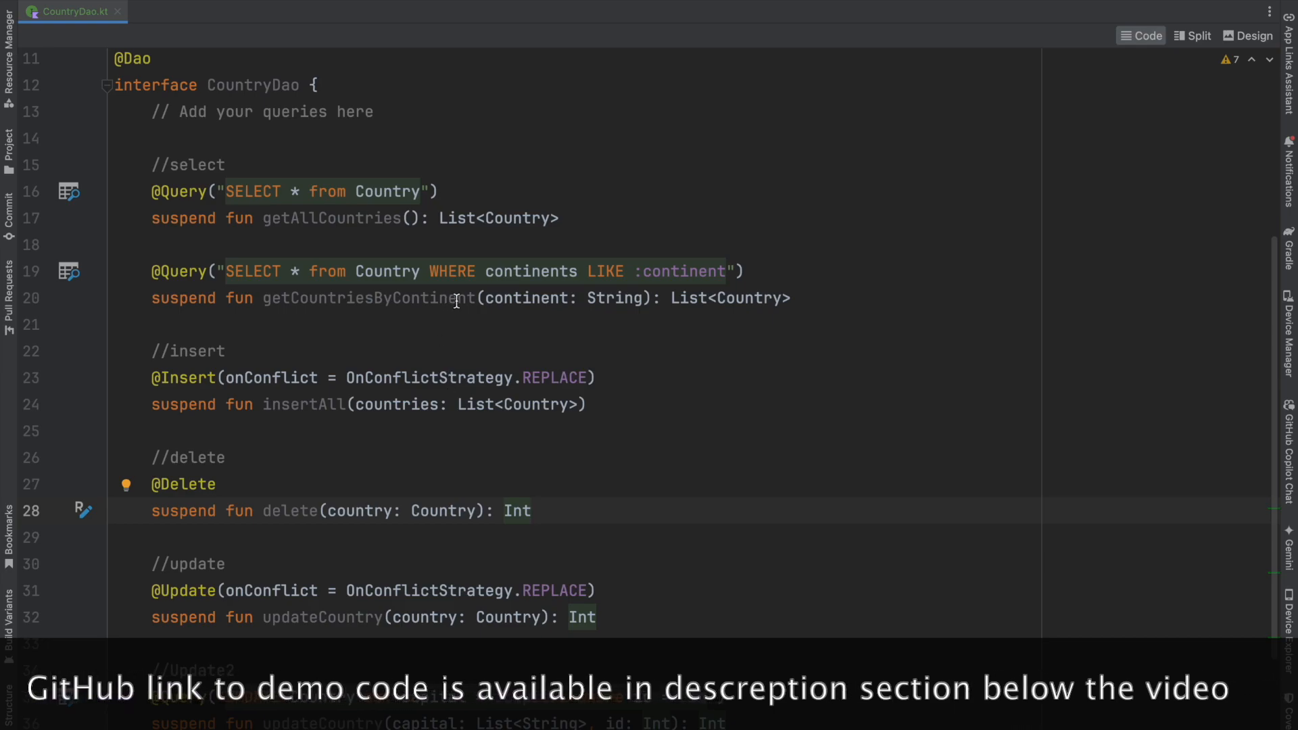
{"action": "double_click", "coordinate": [248, 86]}
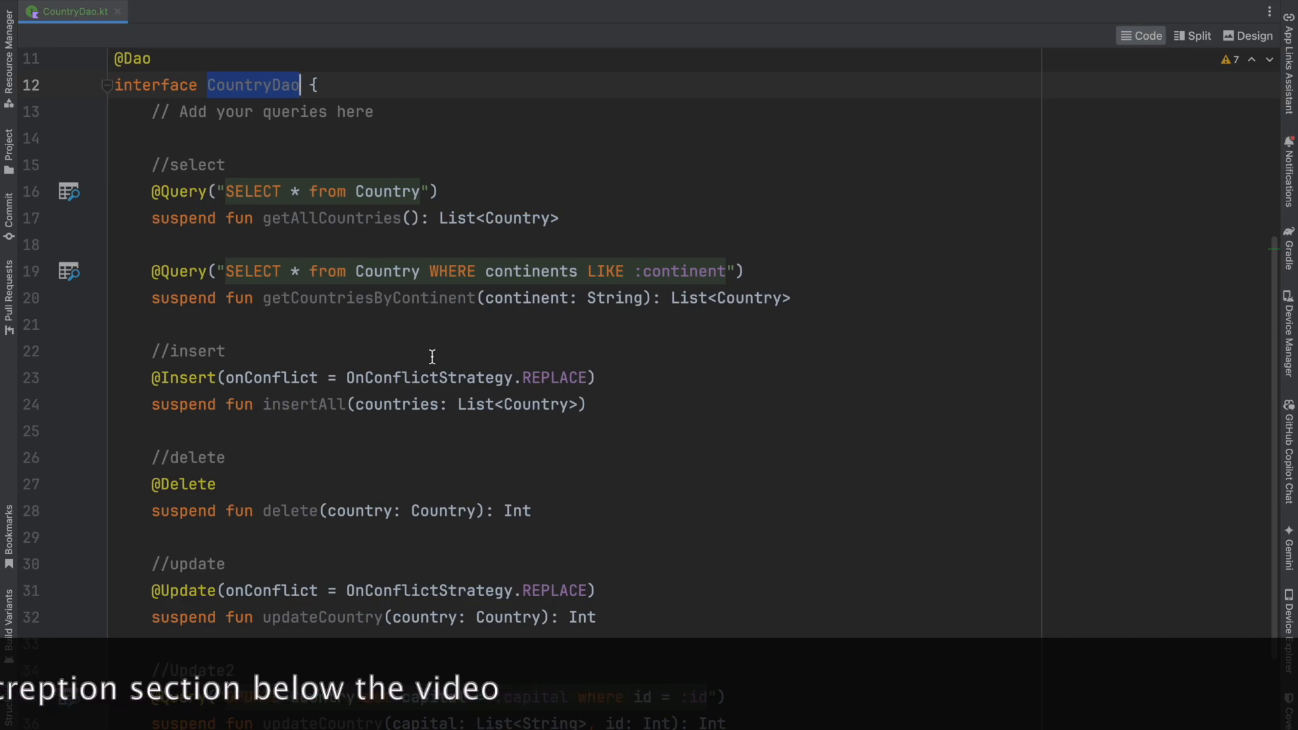
{"action": "double_click", "coordinate": [233, 83]}
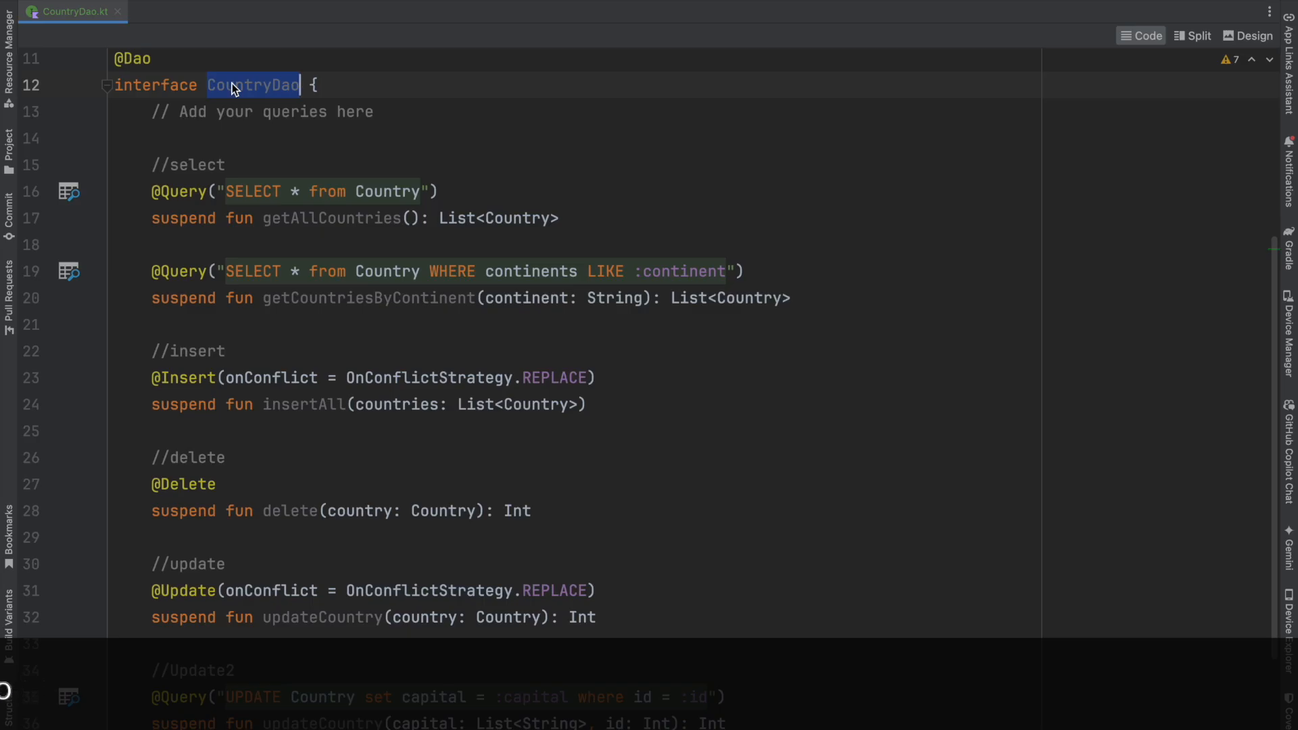